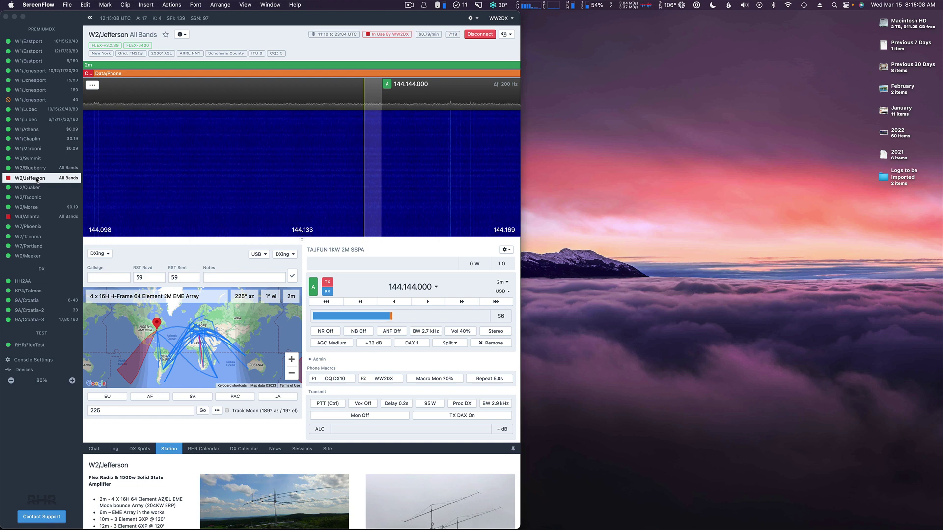
# Step: Review the W2/Jefferson station's equipment description, its selectable bands and the name of its 2 m antenna array
pyautogui.scroll(-3, 250, 437)
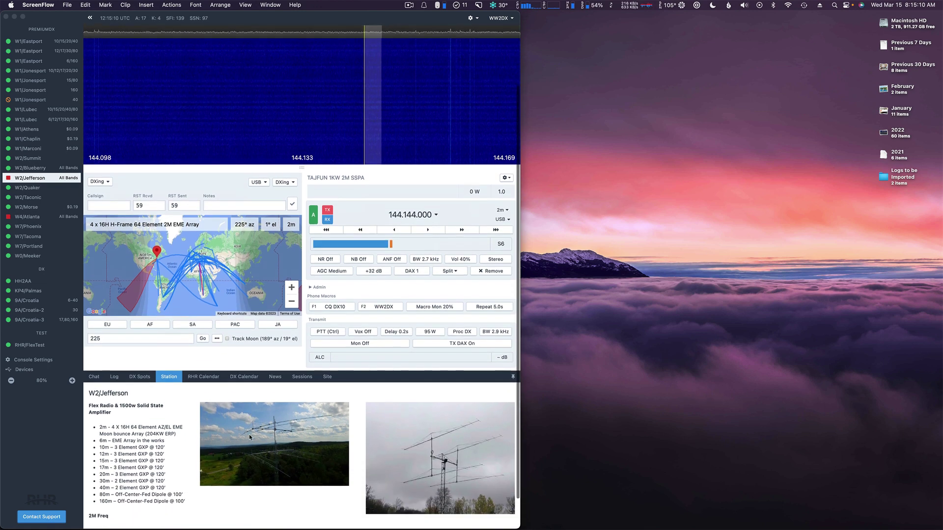
pyautogui.scroll(-5, 250, 437)
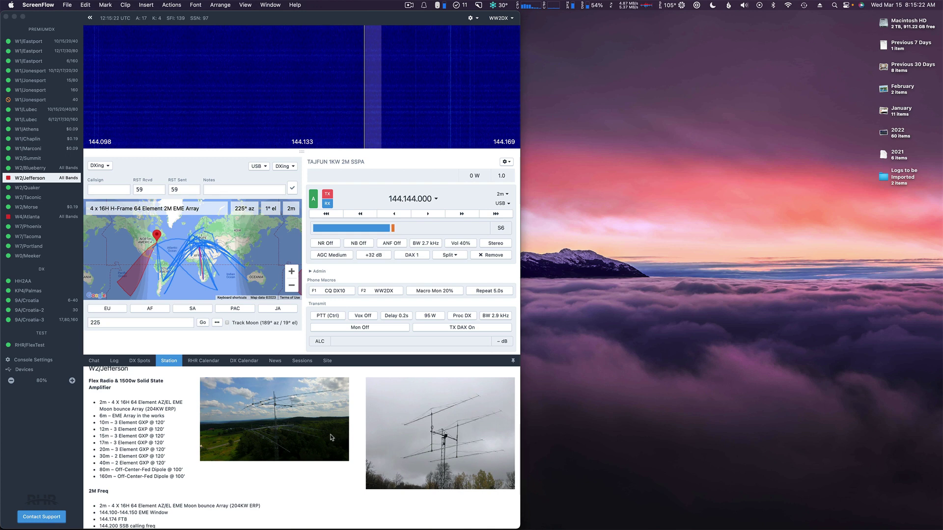
pyautogui.scroll(1, 308, 434)
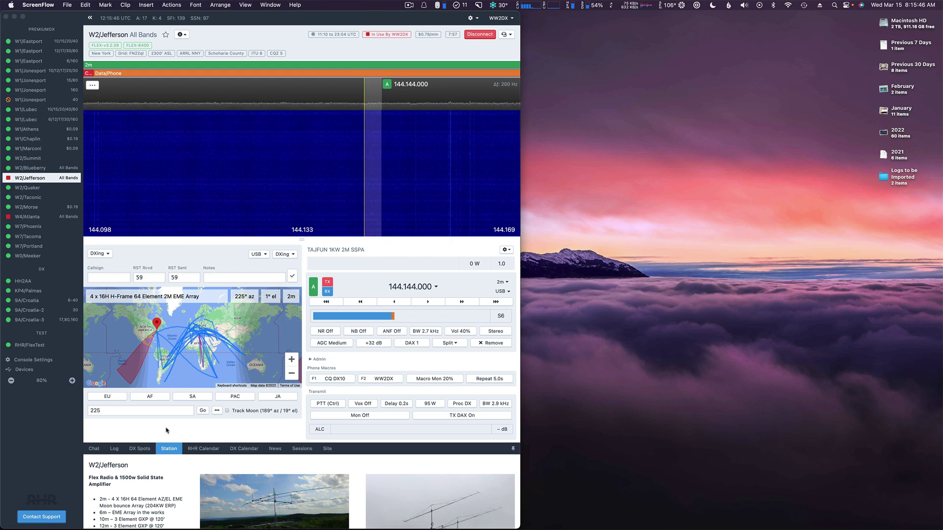
pyautogui.scroll(-2, 196, 424)
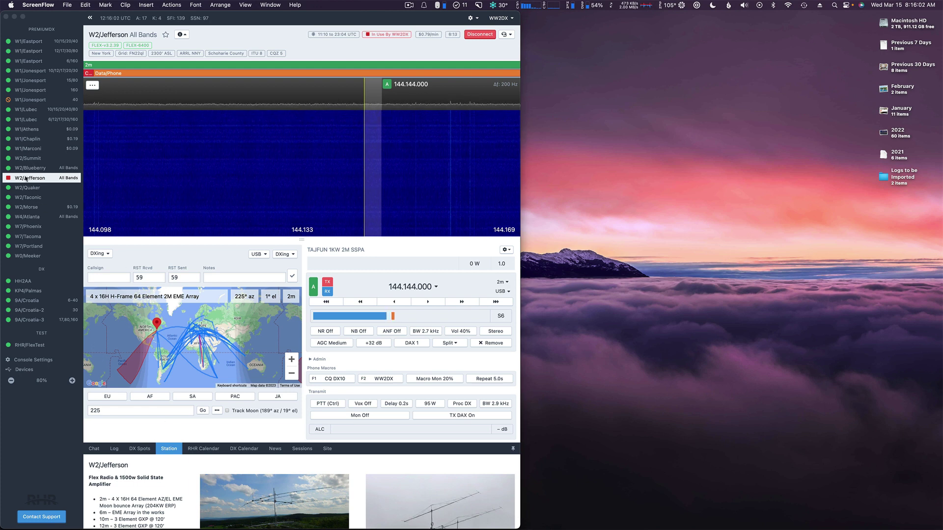
pyautogui.click(503, 284)
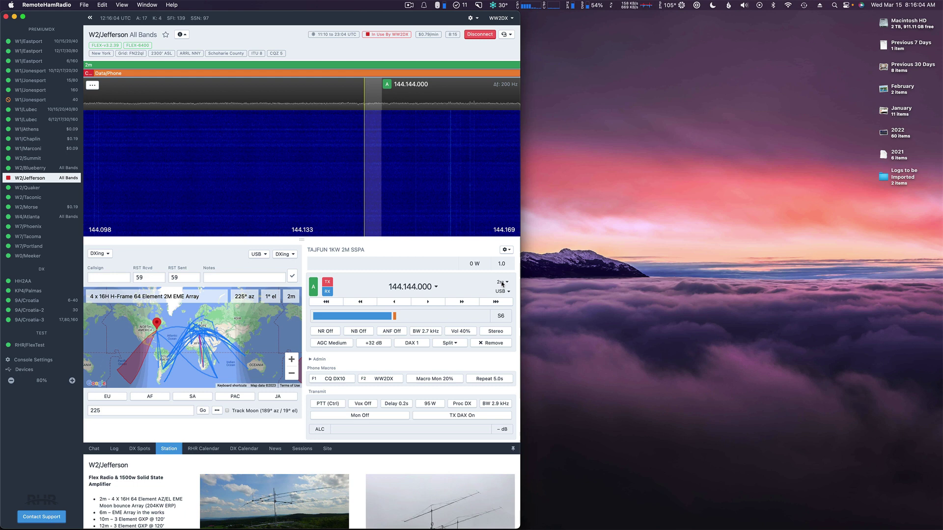
pyautogui.click(504, 285)
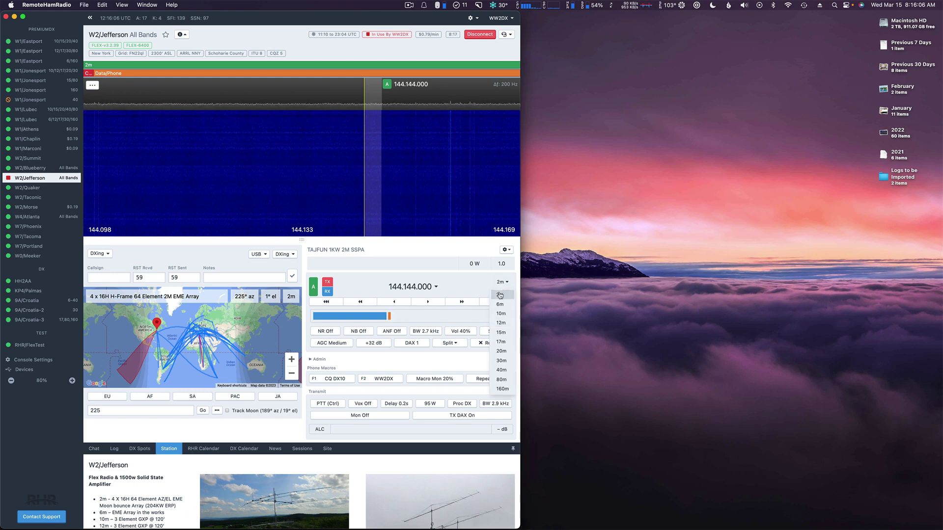
pyautogui.click(420, 254)
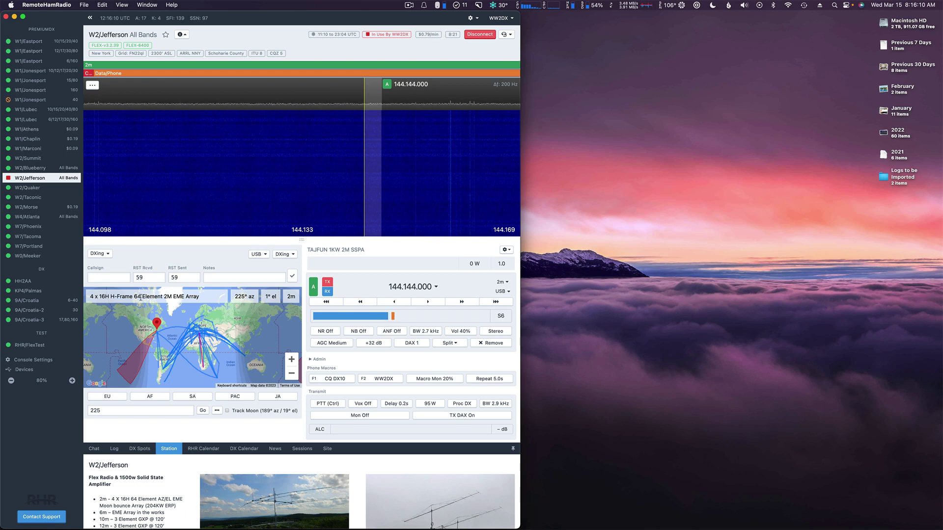
pyautogui.moveTo(107, 297); pyautogui.dragTo(181, 296)
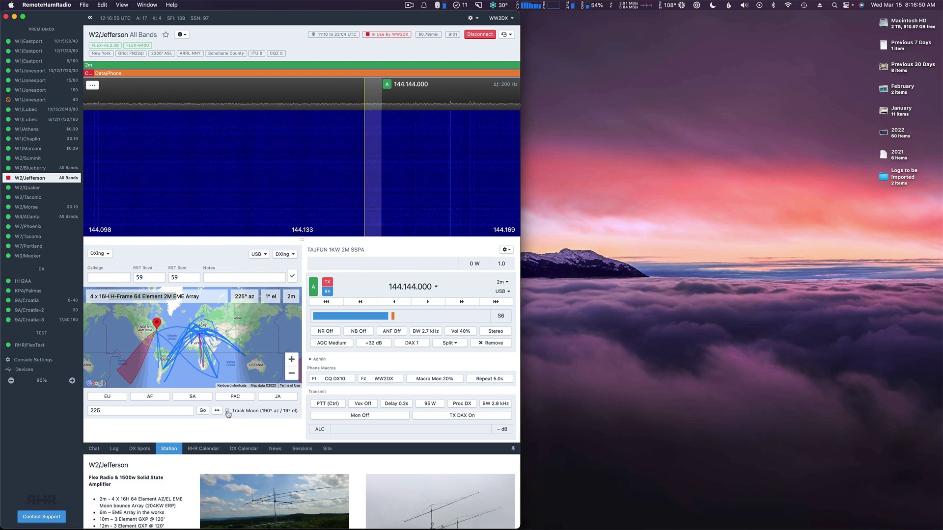
# Step: Enable moon tracking for the 2 m antenna array and launch WSJT-X
pyautogui.click(227, 411)
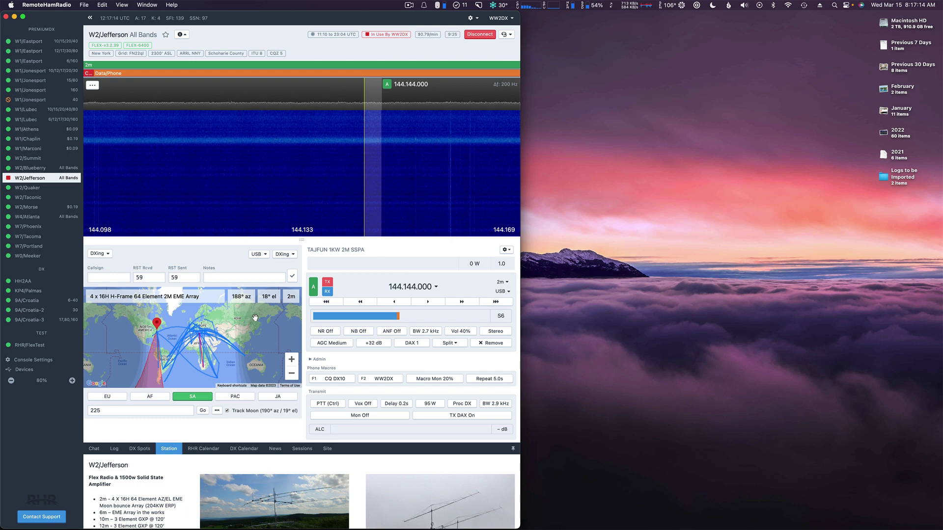
pyautogui.moveTo(568, 525)
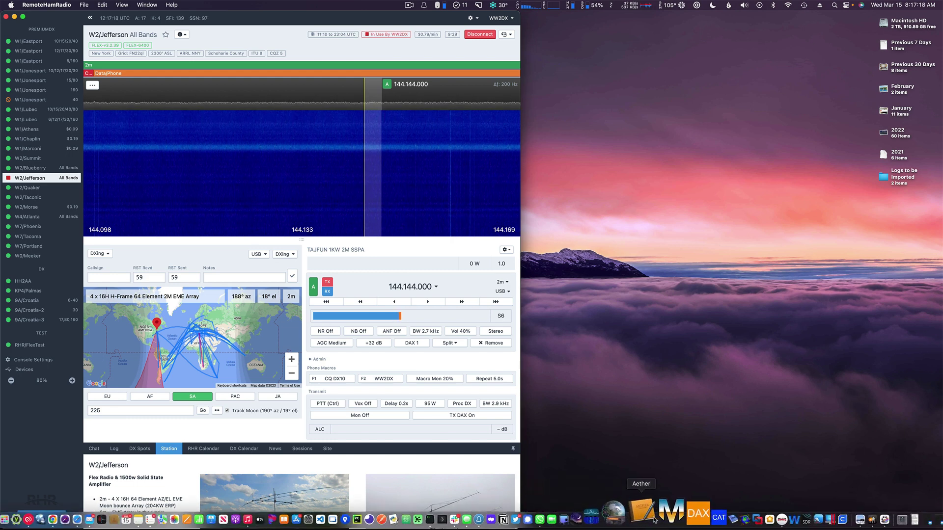
pyautogui.click(710, 520)
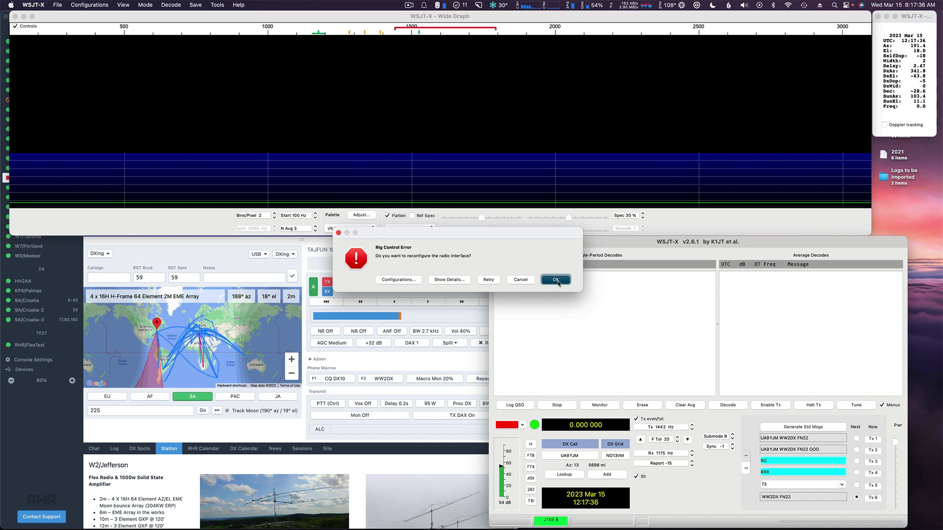
# Step: Open xCAT and xDAX and connect both to the local W2/JeffersonPi radio
pyautogui.moveTo(486, 528)
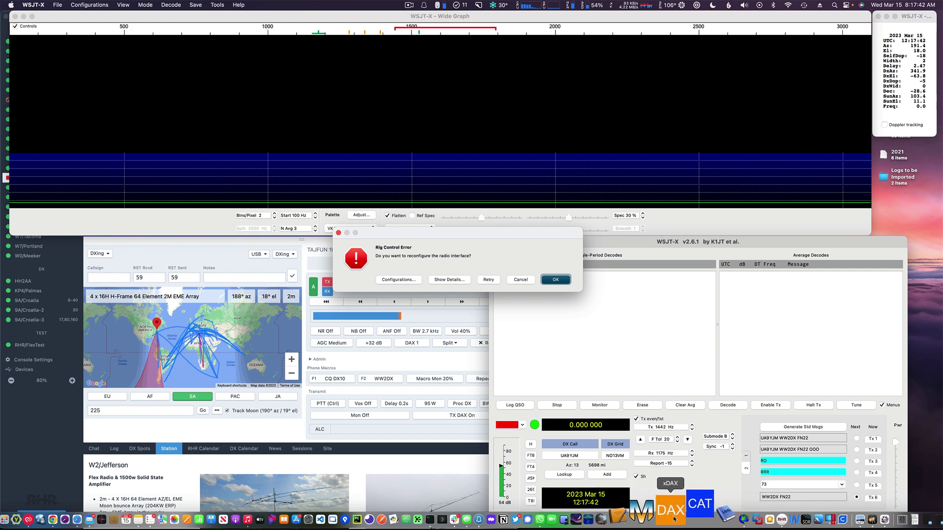
pyautogui.click(674, 519)
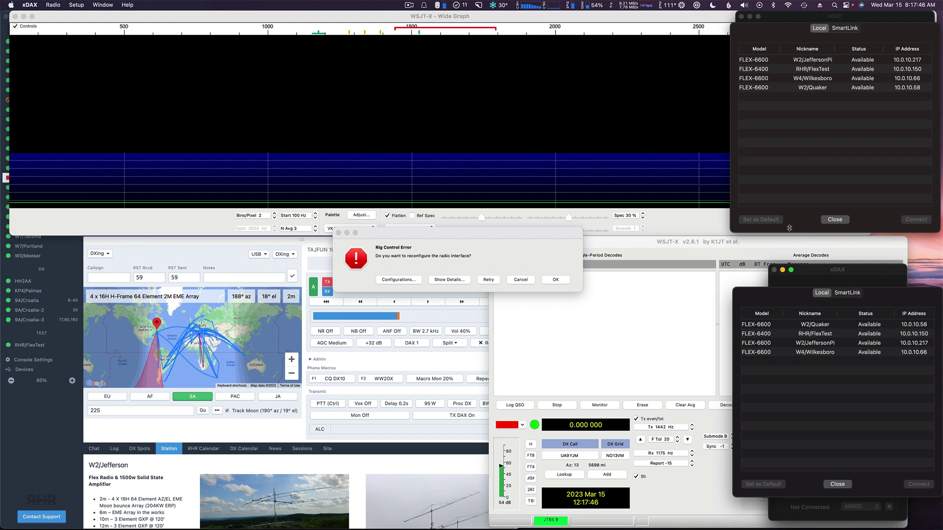
pyautogui.doubleClick(808, 61)
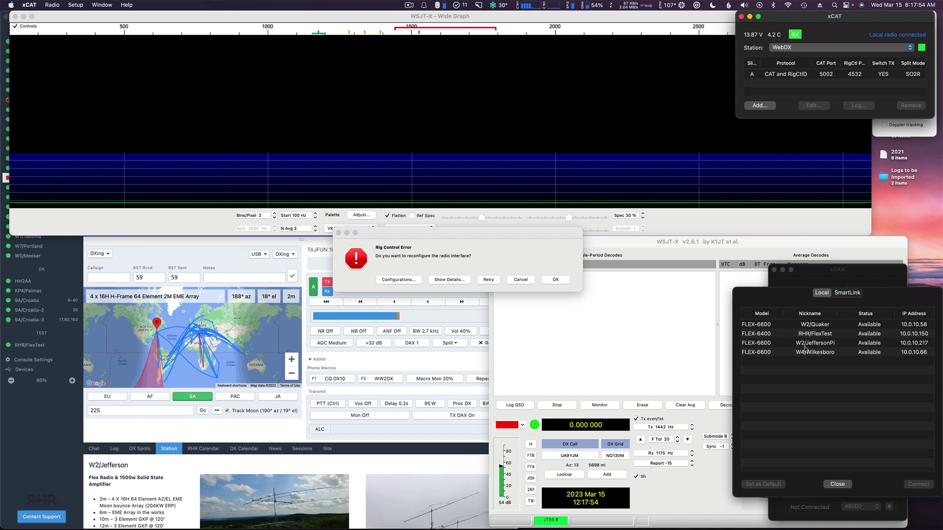
pyautogui.doubleClick(806, 345)
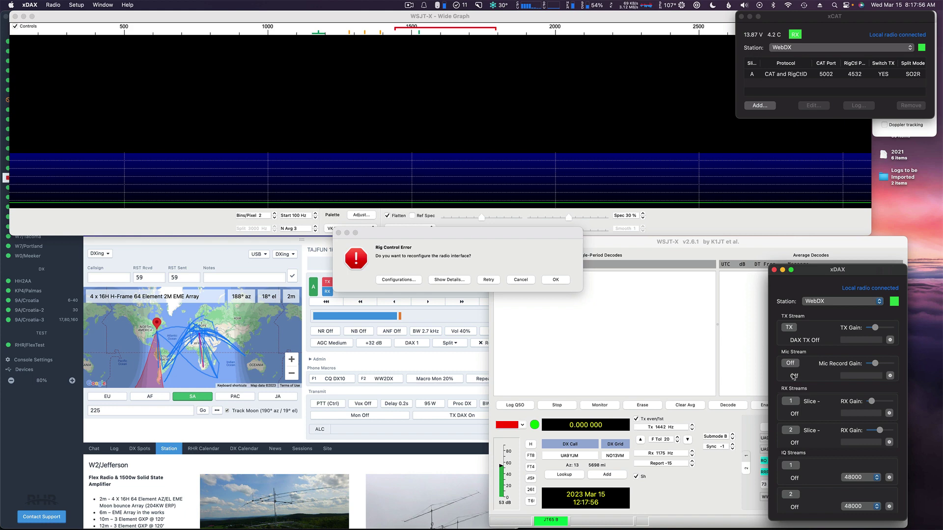
# Step: Start RX stream 1 and the TX stream in xDAX
pyautogui.click(787, 401)
pyautogui.click(789, 327)
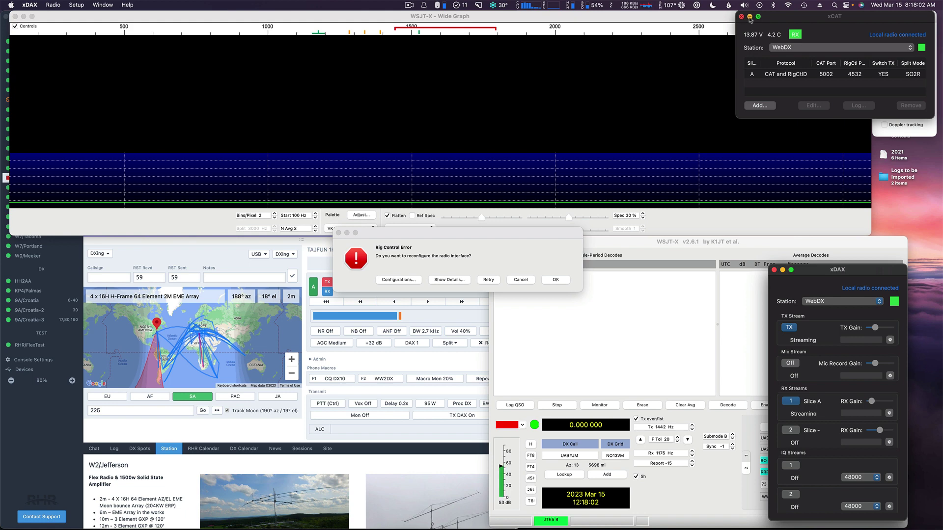
# Step: Return to WSJT-X and reconfigure its radio interface, accepting the FlexRadio 6xxx rig settings on localhost:5002
pyautogui.click(620, 250)
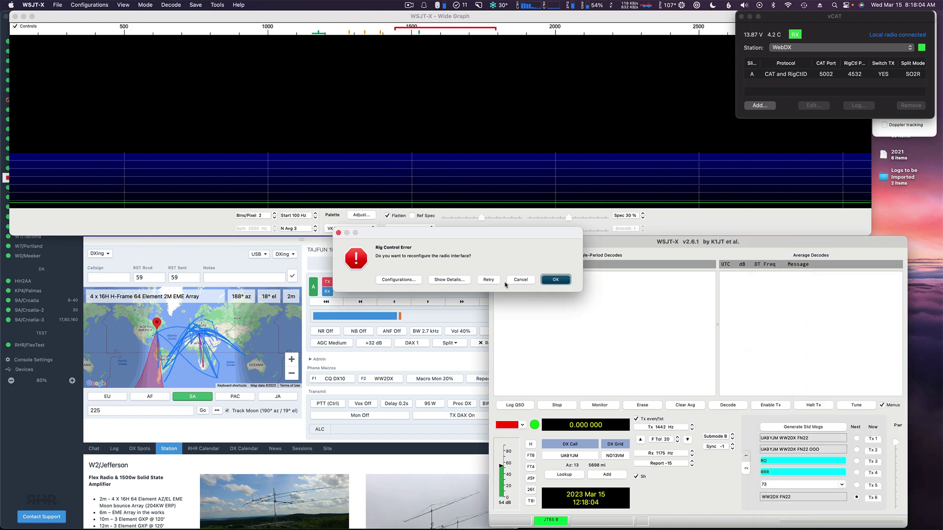
pyautogui.press('Return')
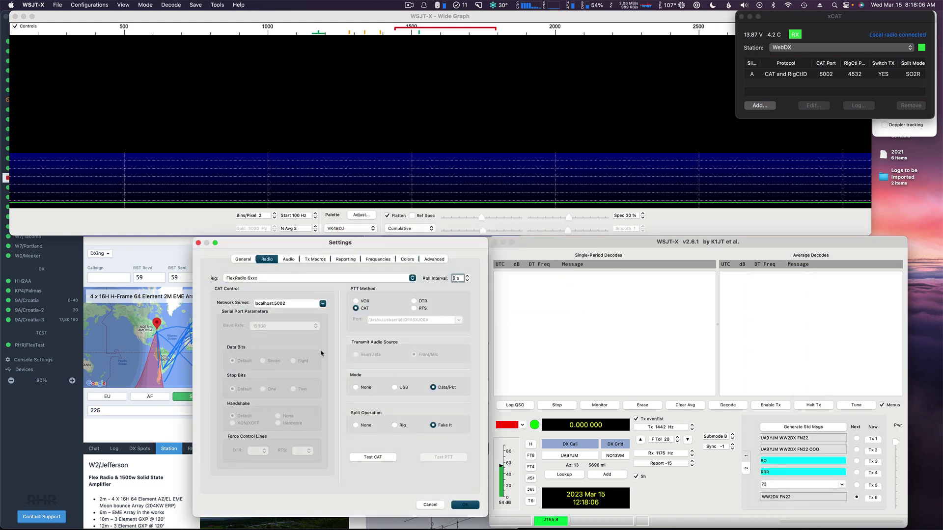
pyautogui.click(466, 506)
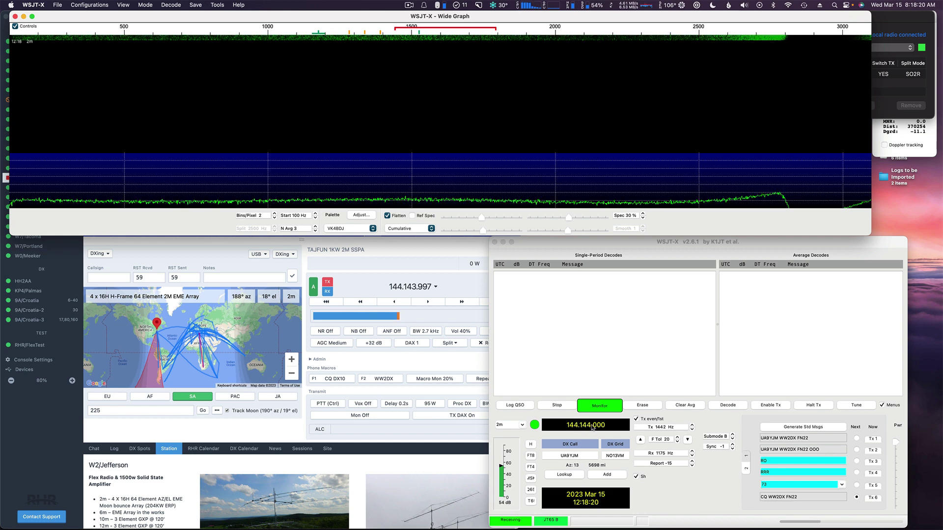
# Step: Test the WSJT-X frequency link by stepping the RemoteHamRadio frequency to 144.144.010, up to 144.144.100 and back to 144.144.000
pyautogui.click(388, 274)
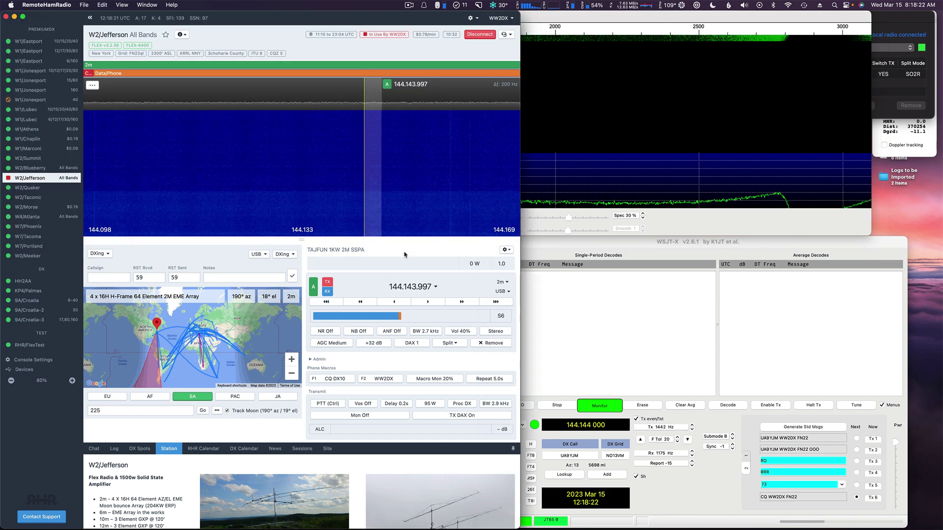
pyautogui.click(427, 302)
pyautogui.click(427, 302)
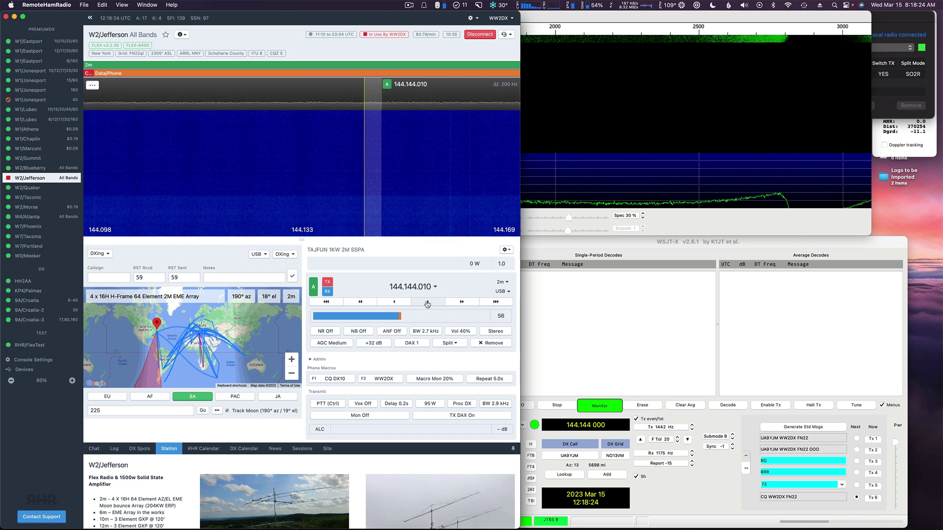
pyautogui.click(449, 303)
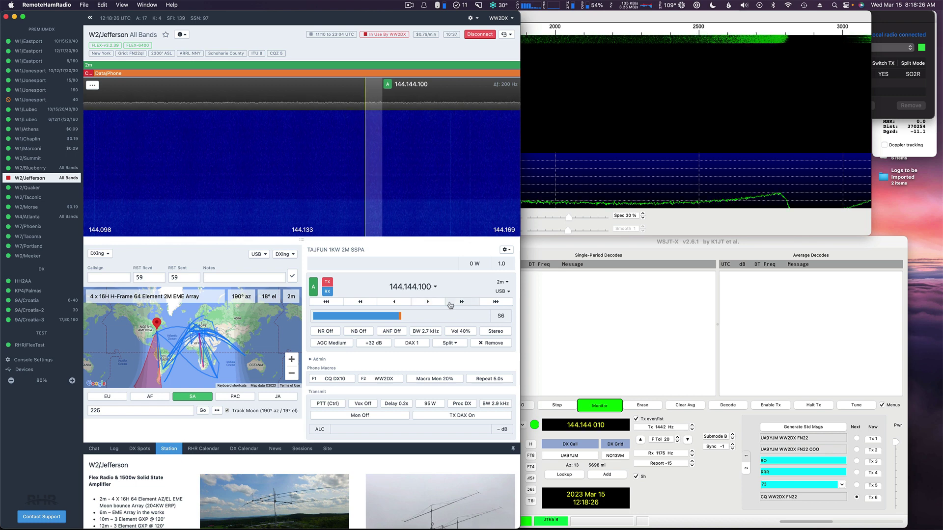
pyautogui.click(364, 302)
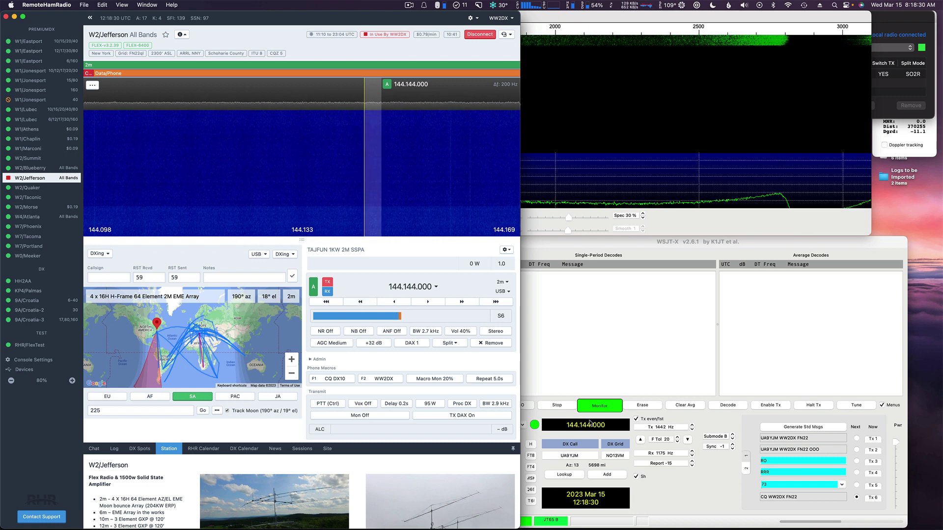
# Step: Switch WSJT-X to Q65-60A mode and disable the Sh shorthand messages option
pyautogui.click(662, 491)
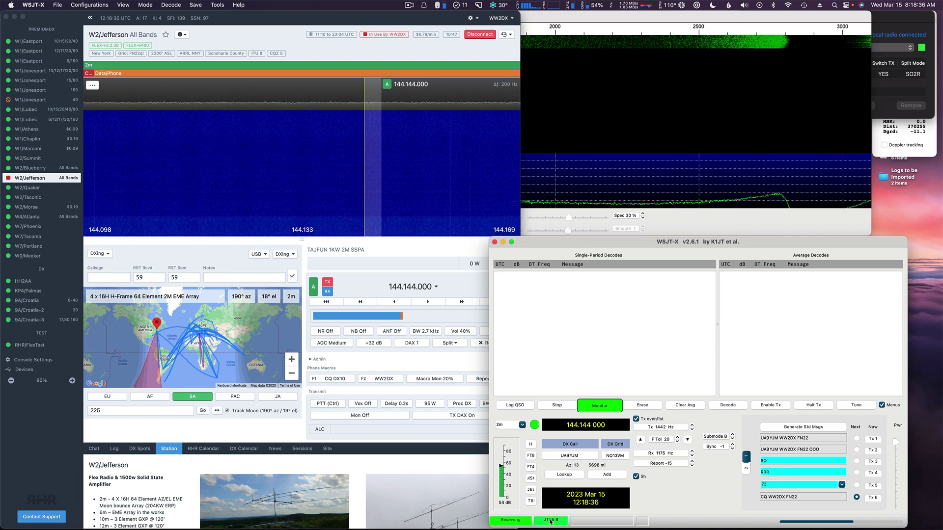
pyautogui.click(532, 501)
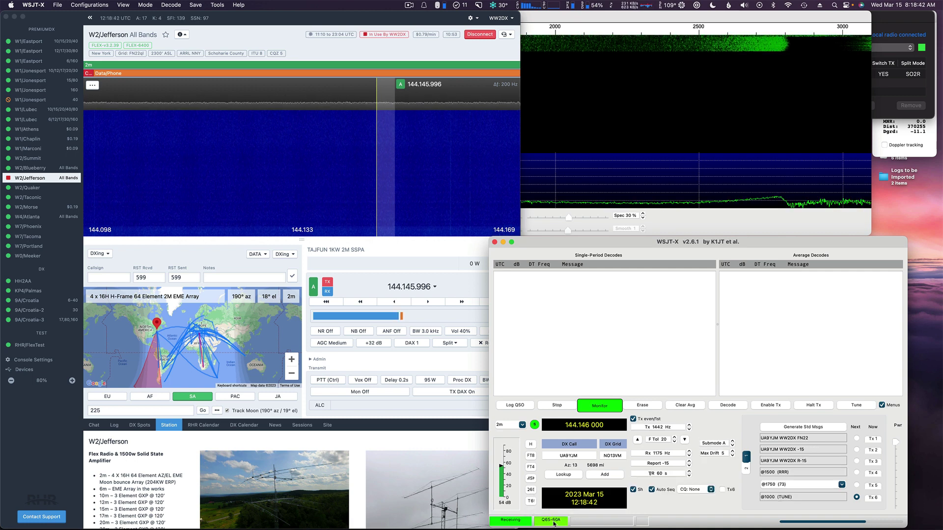
pyautogui.click(634, 491)
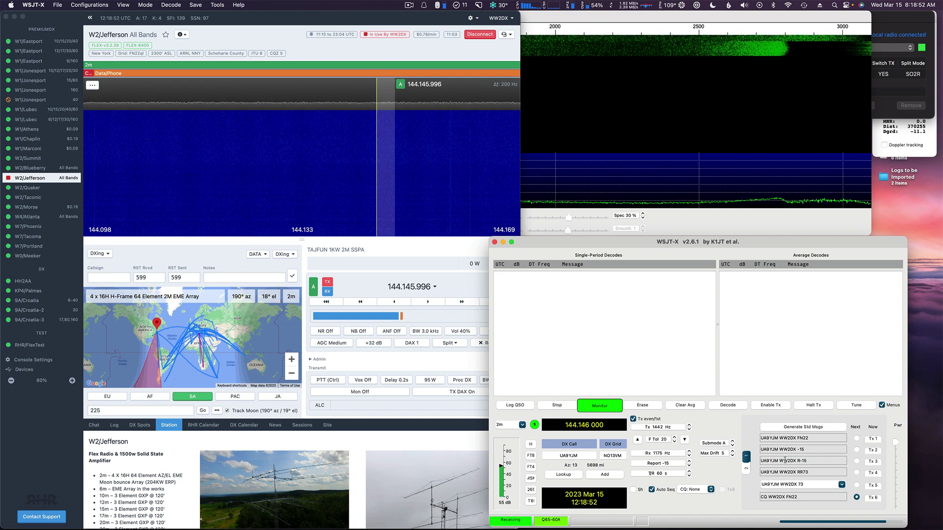
pyautogui.click(633, 490)
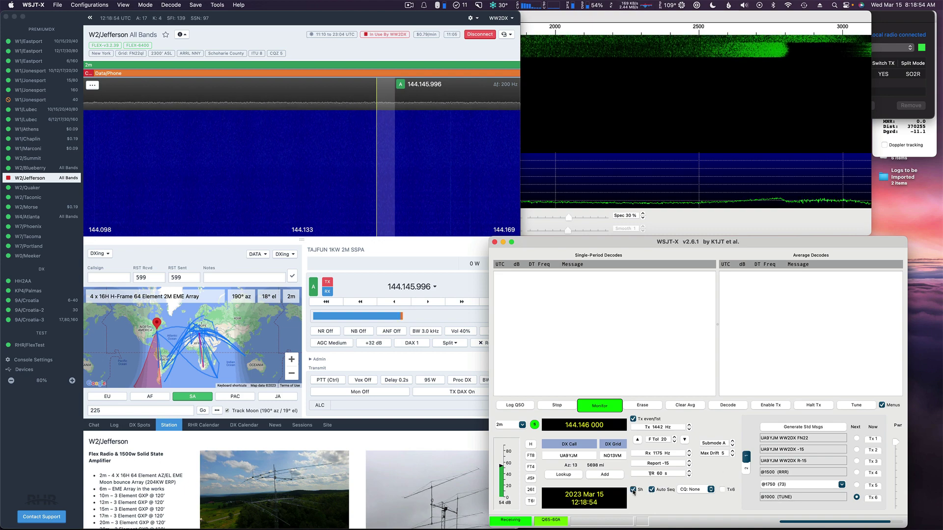
pyautogui.click(633, 490)
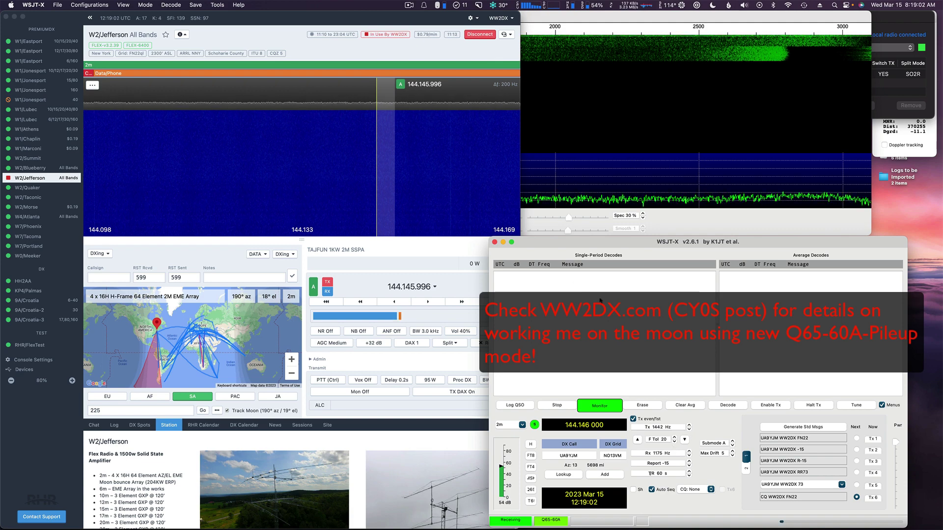
# Step: Bring the Wide Graph window forward and move it aside to uncover the station list
pyautogui.click(650, 16)
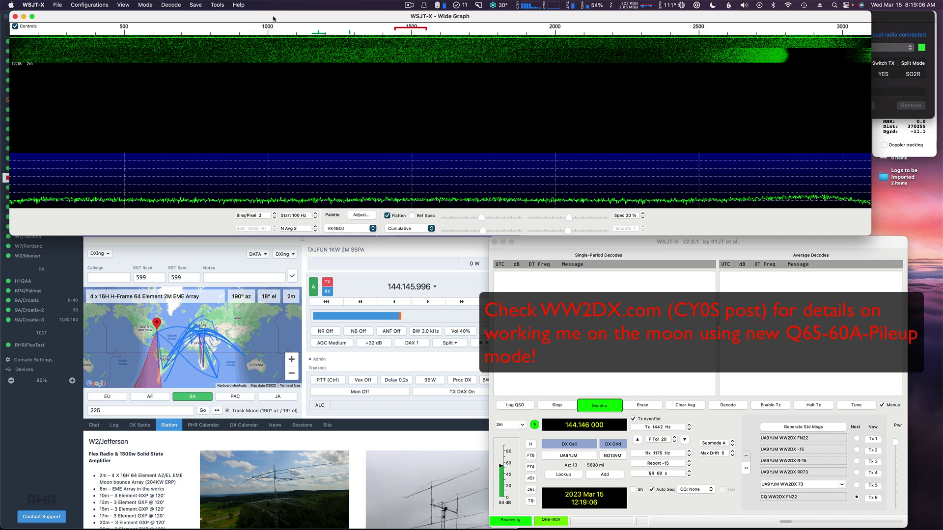
pyautogui.moveTo(297, 20); pyautogui.dragTo(368, 19)
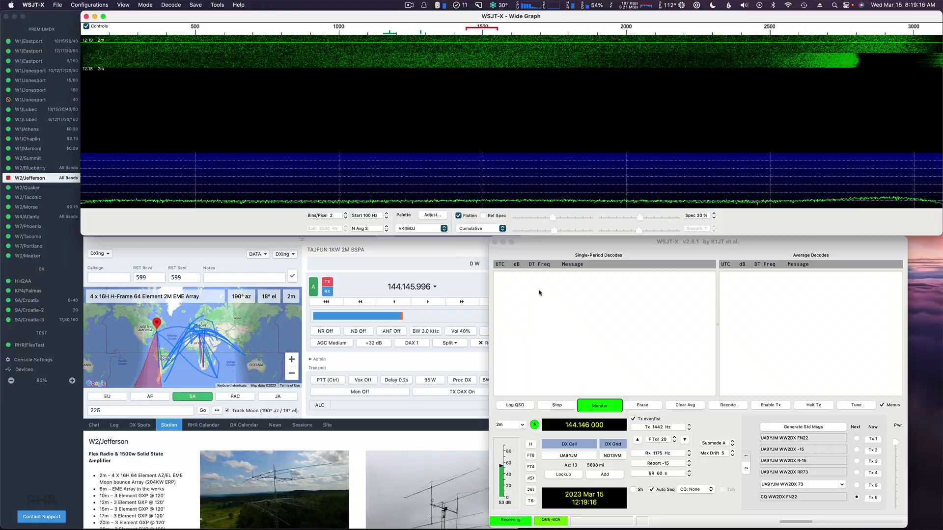
# Step: Check the WSJT EME - 1 message board, the LiveCQ 144 spots and MoonCalc's moon path in Chrome, and return to WSJT-X
pyautogui.hotkey('ctrl', 'Right')
pyautogui.hotkey('ctrl', 'Right')
pyautogui.hotkey('ctrl', 'Left')
pyautogui.hotkey('ctrl', 'Left')
pyautogui.hotkey('ctrl', 'Left')
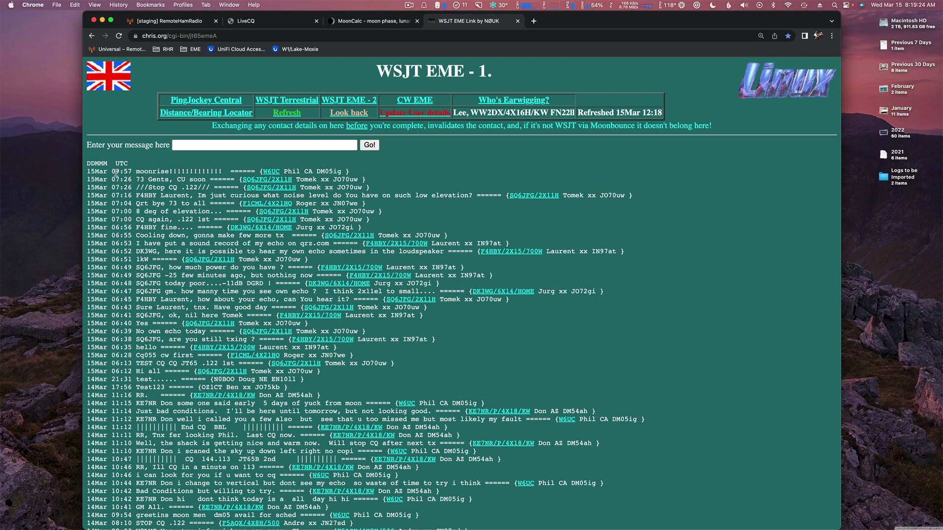
pyautogui.moveTo(116, 172); pyautogui.dragTo(132, 172)
pyautogui.click(275, 25)
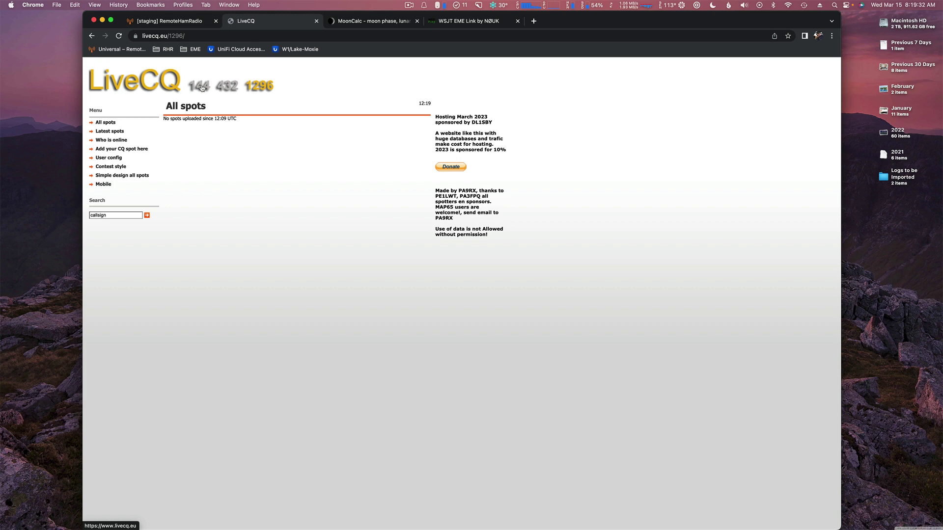
pyautogui.click(364, 23)
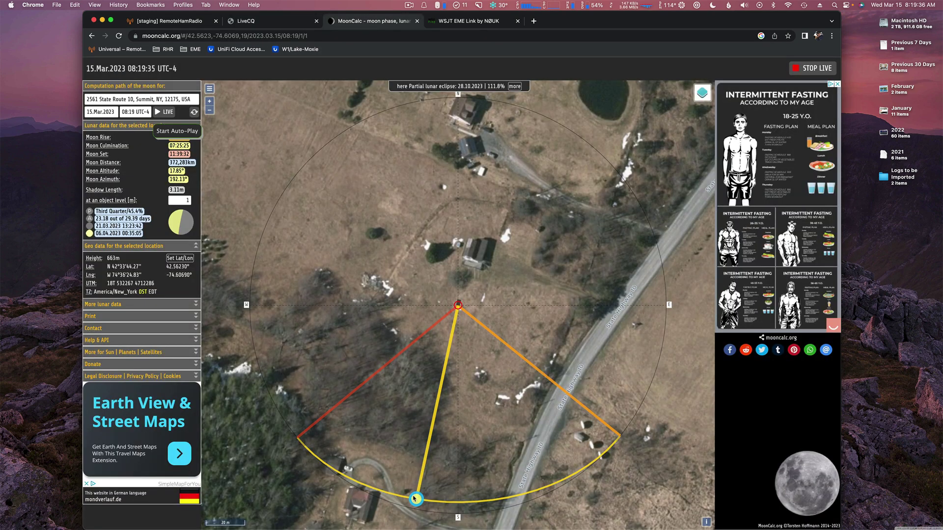
pyautogui.click(315, 25)
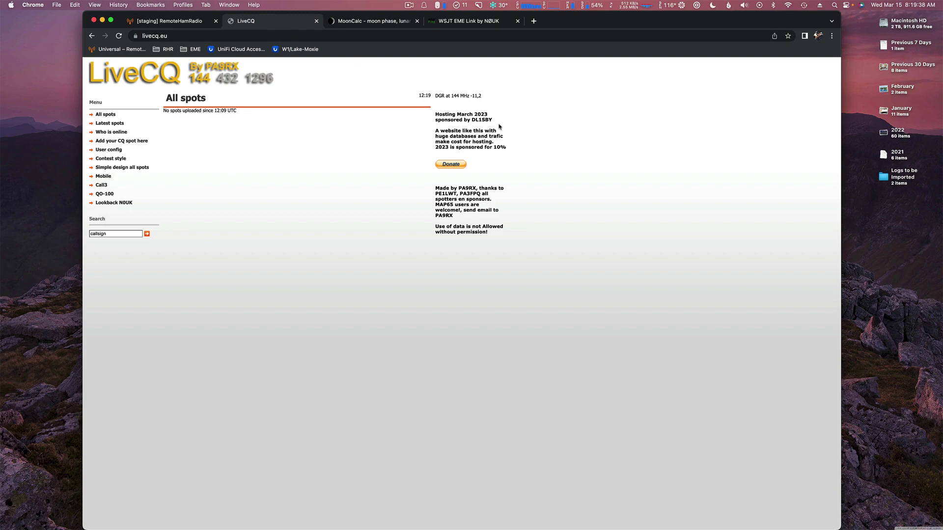
pyautogui.press('super+4')
pyautogui.press('super+Tab')
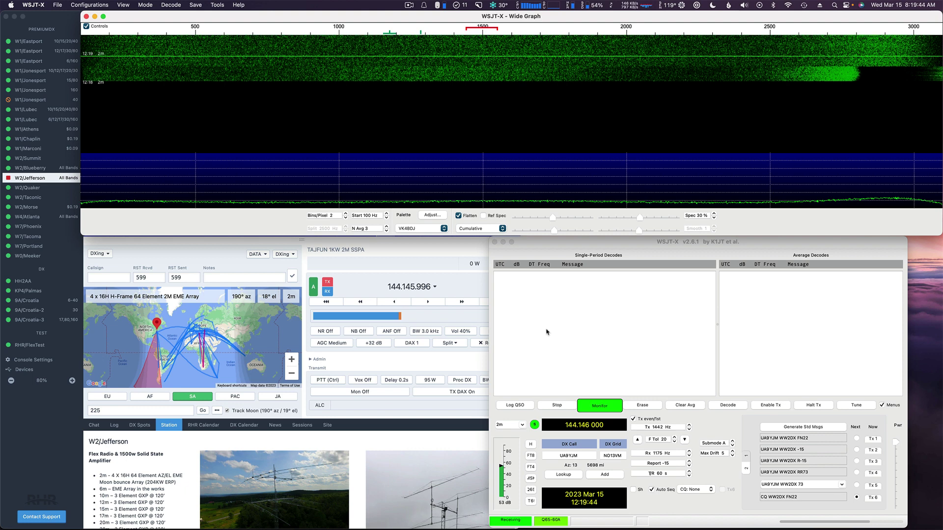
# Step: Open the WSJT-X settings, move the window higher, and review the Radio, Audio and General settings
pyautogui.click(709, 426)
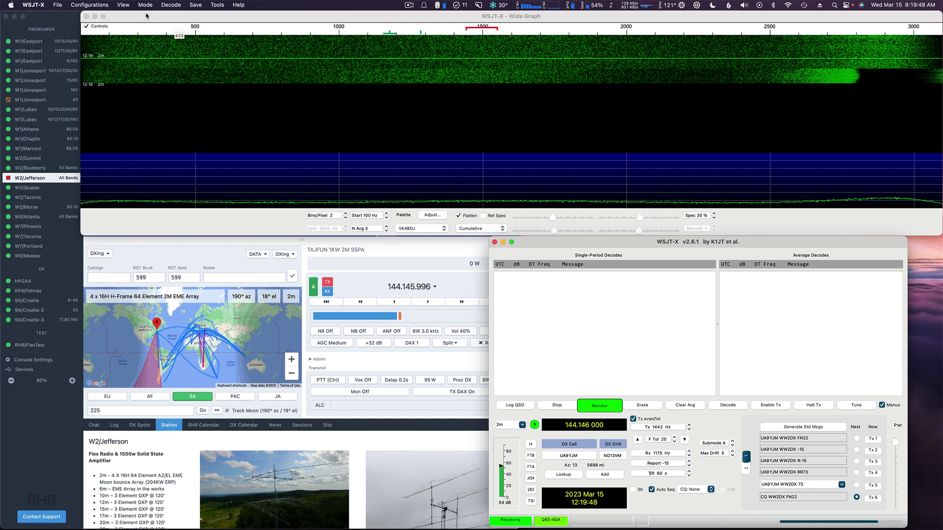
pyautogui.click(40, 6)
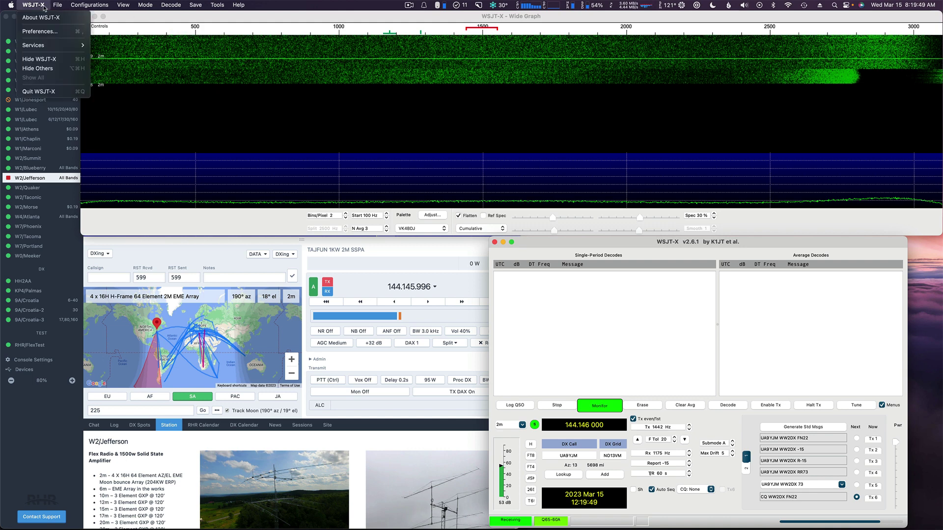
pyautogui.click(42, 32)
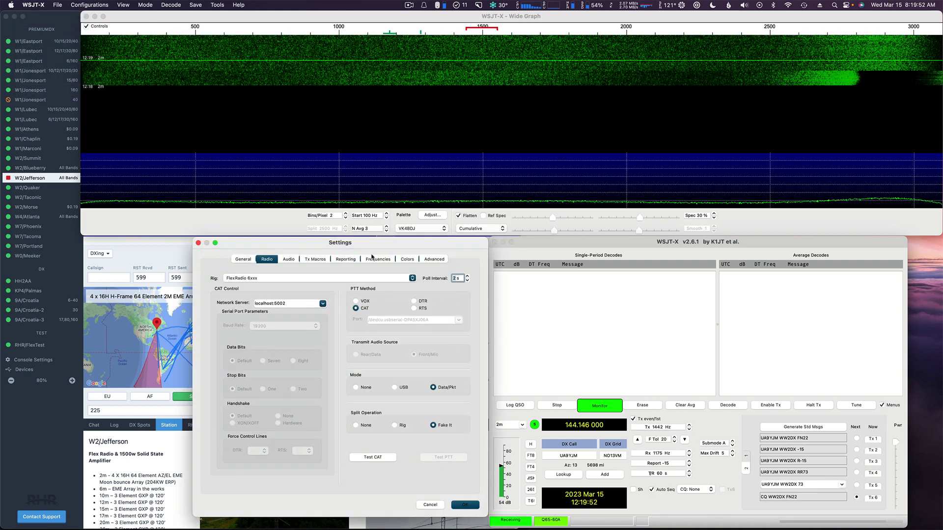
pyautogui.moveTo(351, 243); pyautogui.dragTo(351, 198)
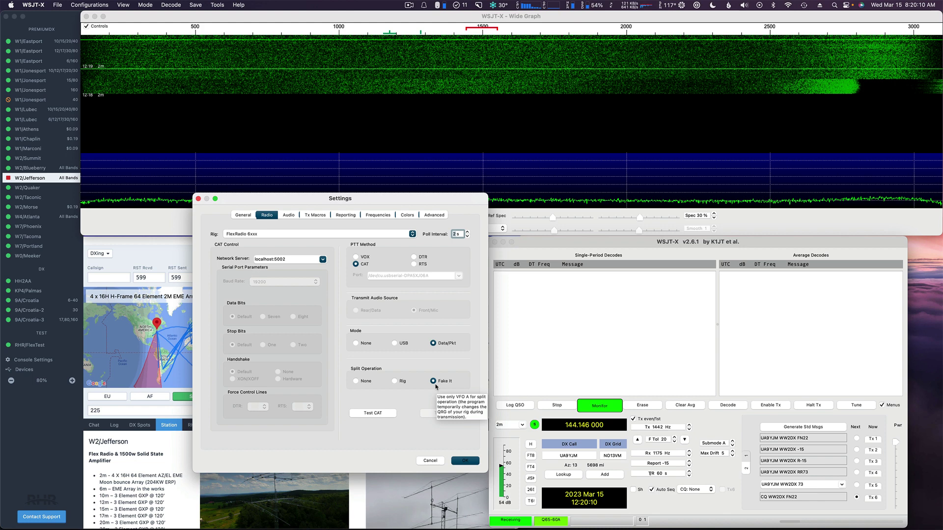
pyautogui.click(289, 215)
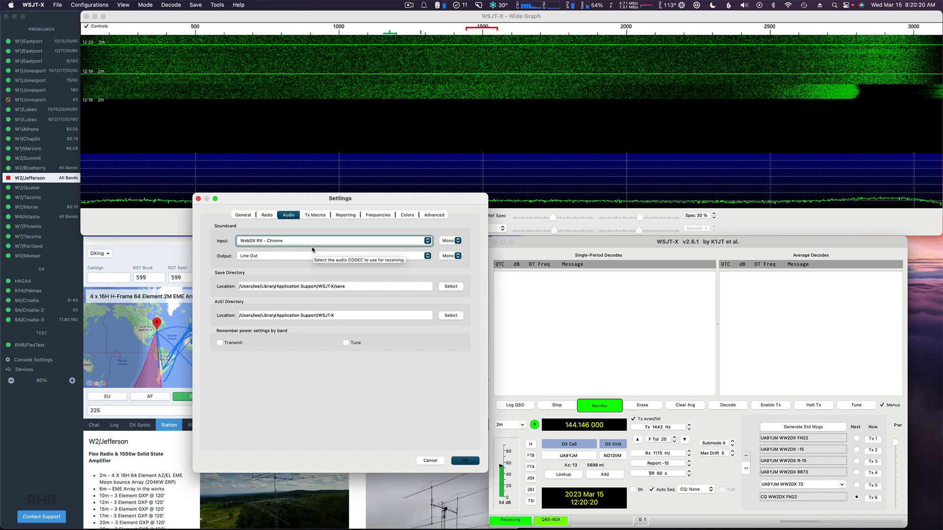
pyautogui.click(244, 216)
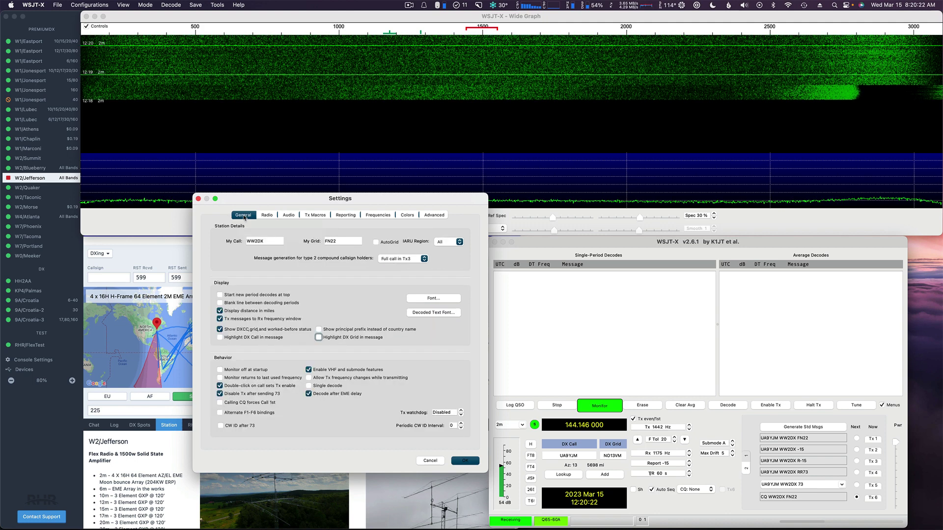
# Step: Switch to RemoteHamRadio to check W2/Jefferson's grid square and return to the WSJT-X General settings
pyautogui.click(152, 253)
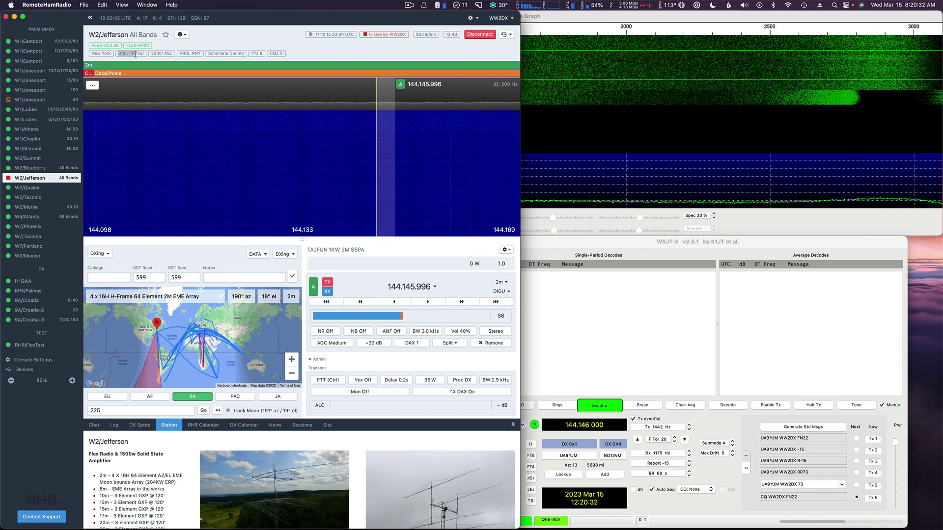
pyautogui.moveTo(145, 55); pyautogui.dragTo(128, 55)
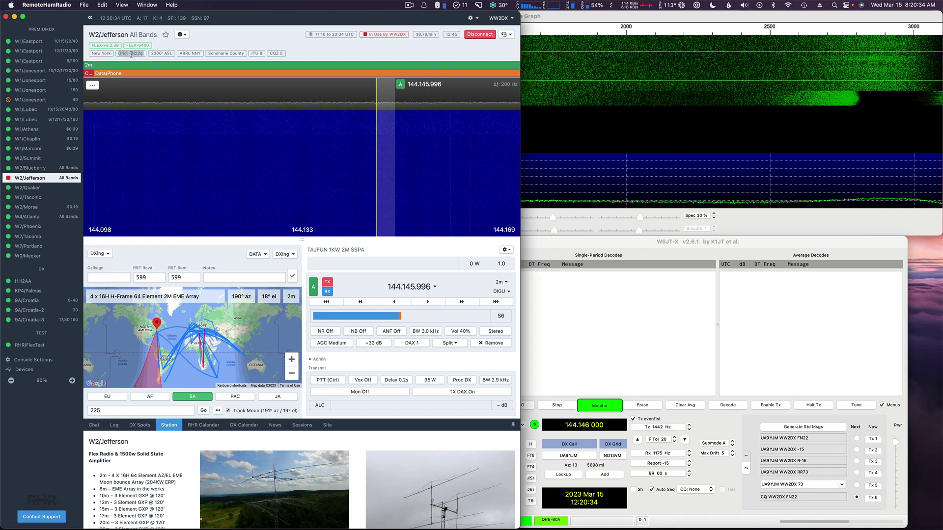
pyautogui.click(557, 250)
pyautogui.press('F2')
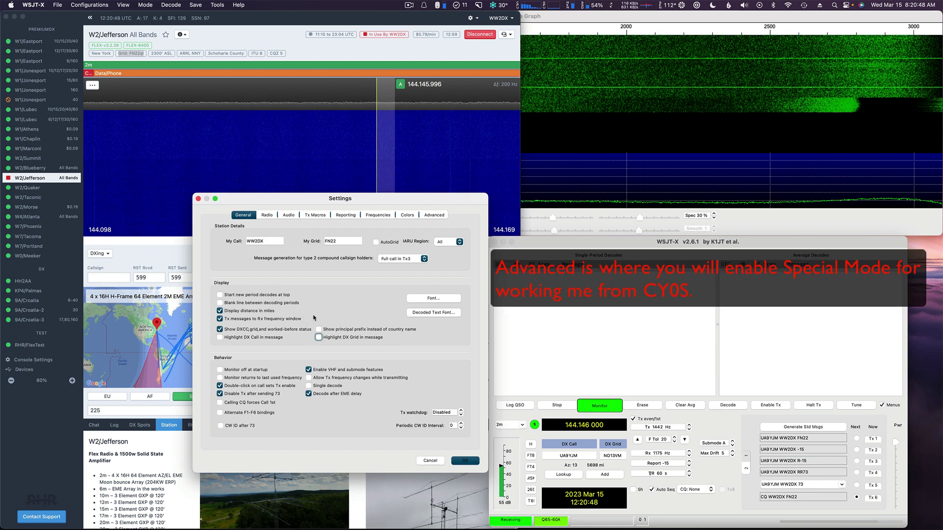
# Step: Review the Radio, Audio, Advanced, Colors, Frequencies, Reporting and Tx Macros settings, and close the settings with OK
pyautogui.click(268, 216)
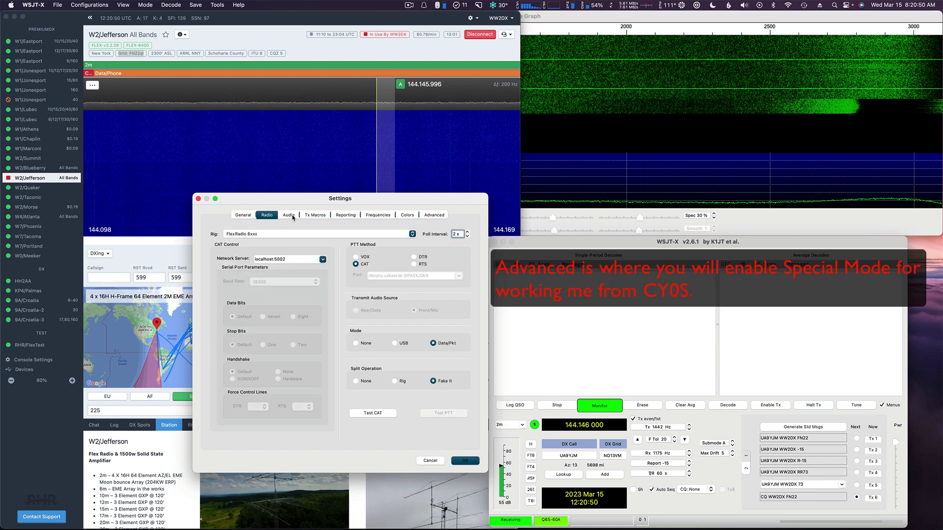
pyautogui.click(291, 217)
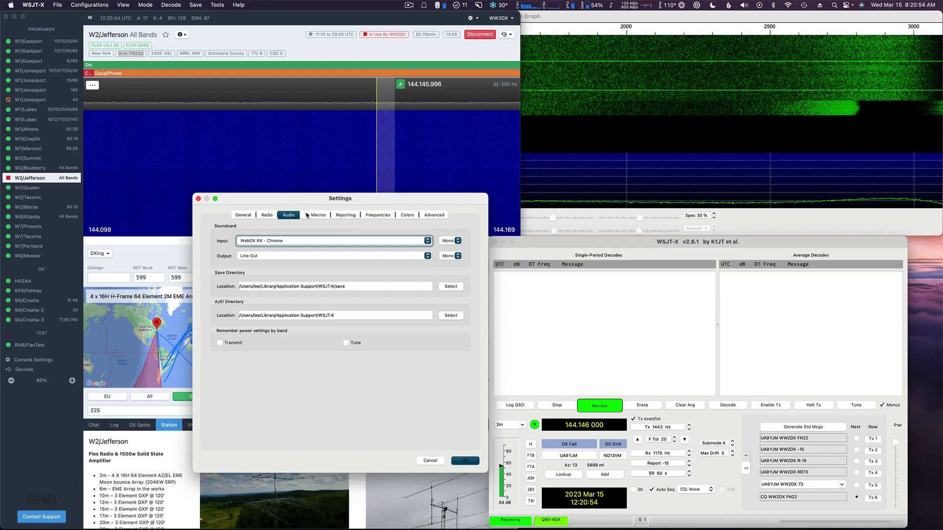
pyautogui.click(434, 215)
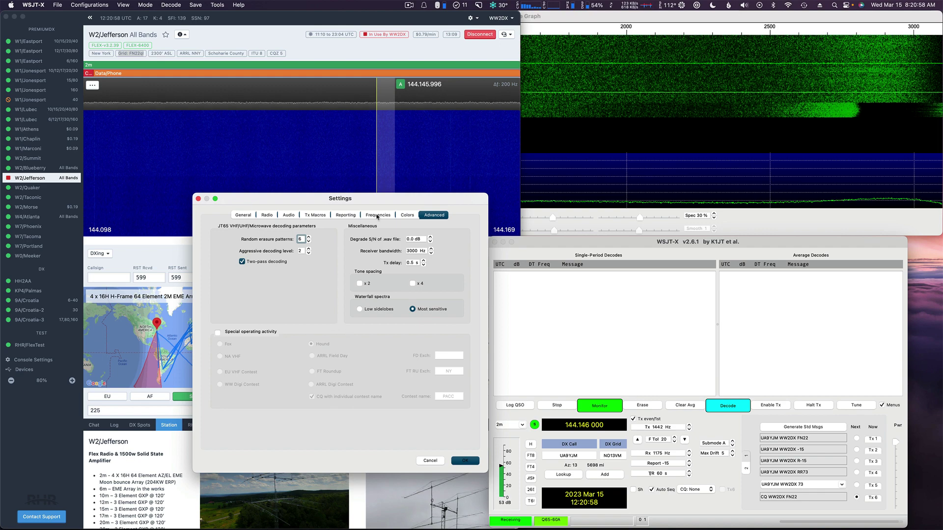
pyautogui.click(407, 215)
pyautogui.click(378, 215)
pyautogui.click(350, 216)
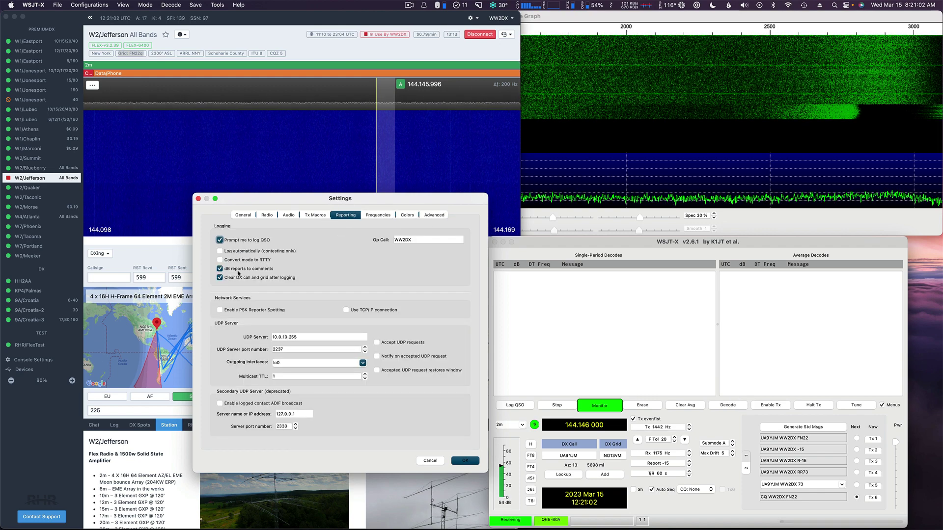
pyautogui.click(319, 215)
pyautogui.click(265, 216)
pyautogui.click(243, 216)
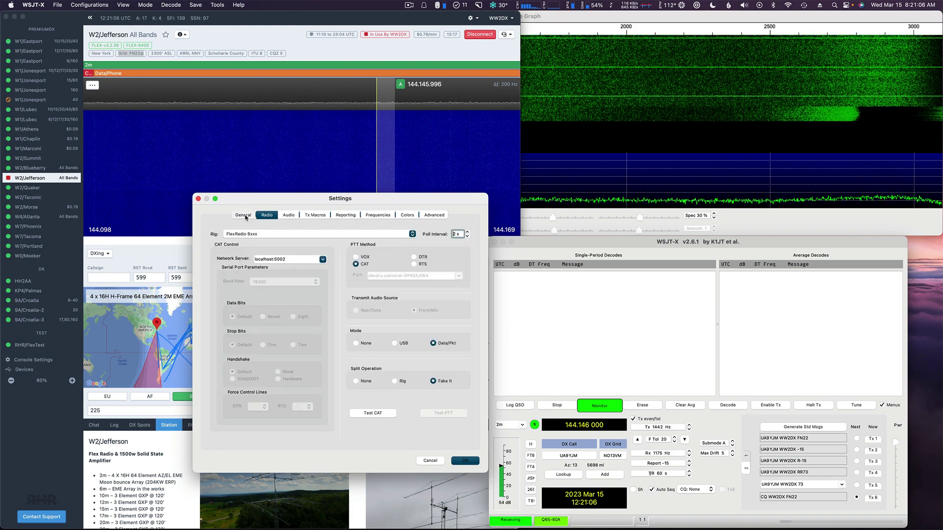
pyautogui.click(463, 460)
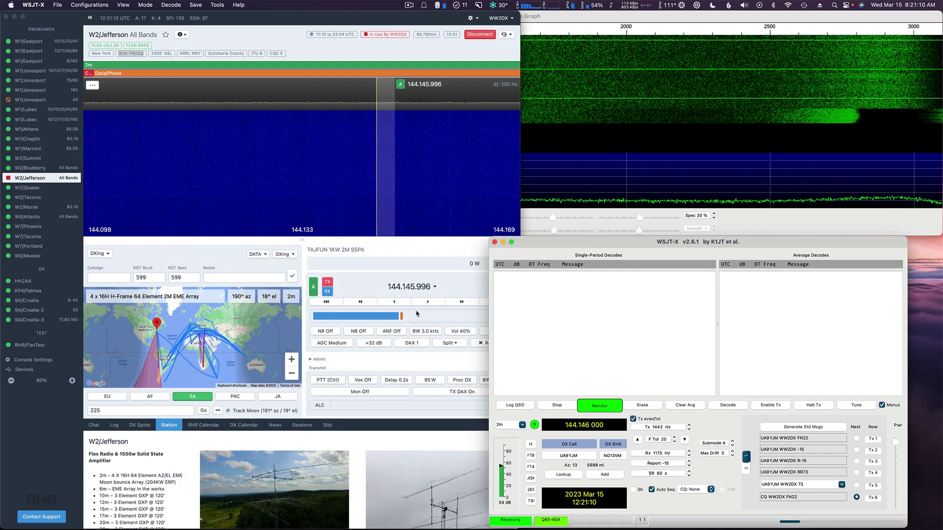
# Step: Step the RemoteHamRadio frequency to 144.143.000, up to 144.145.000 and back to 144.144.000 to test the WSJT-X link
pyautogui.click(391, 292)
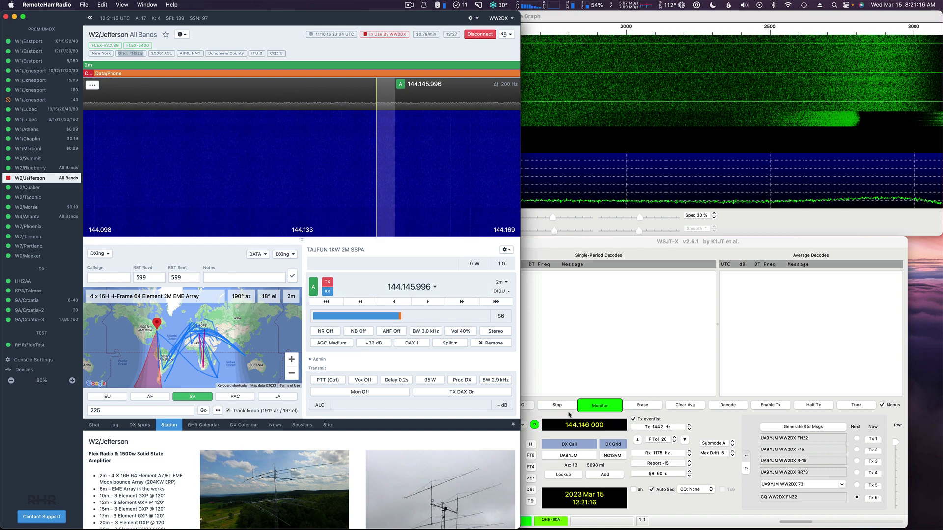
pyautogui.click(326, 301)
pyautogui.click(326, 301)
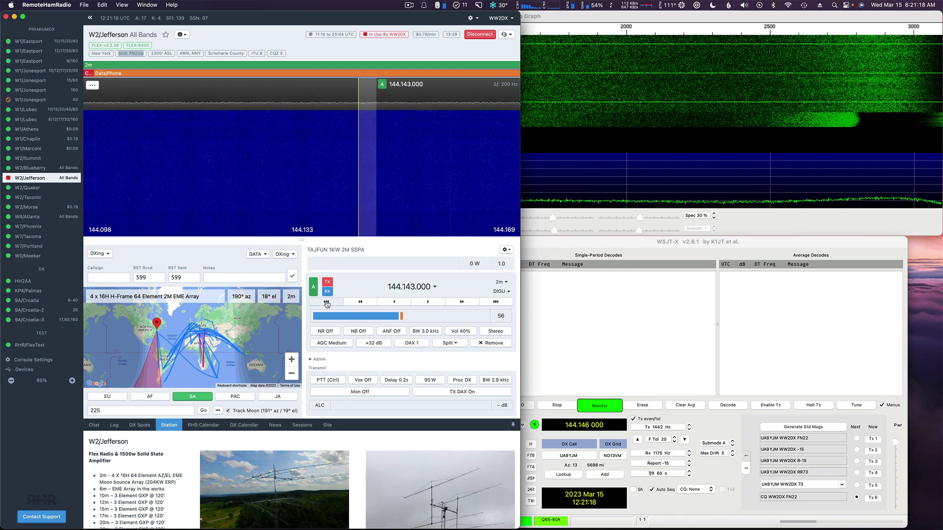
pyautogui.click(493, 302)
pyautogui.click(493, 302)
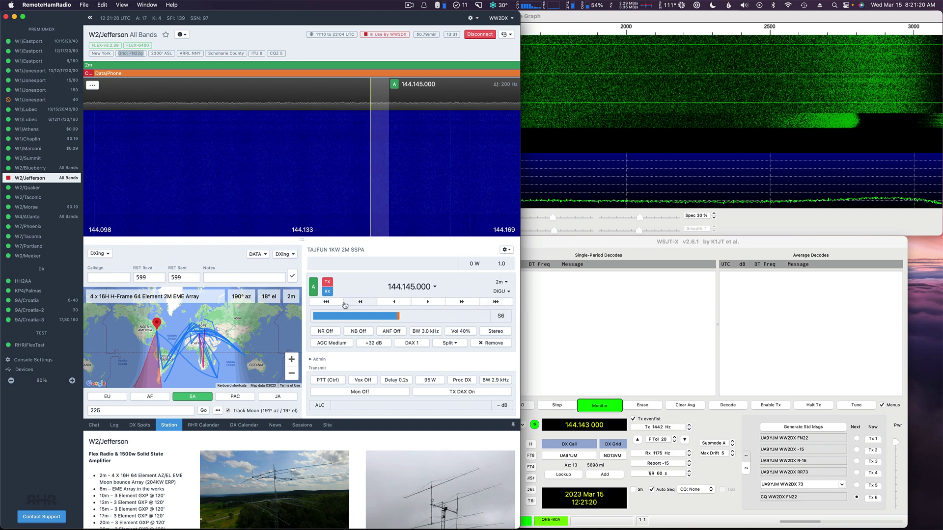
pyautogui.click(326, 301)
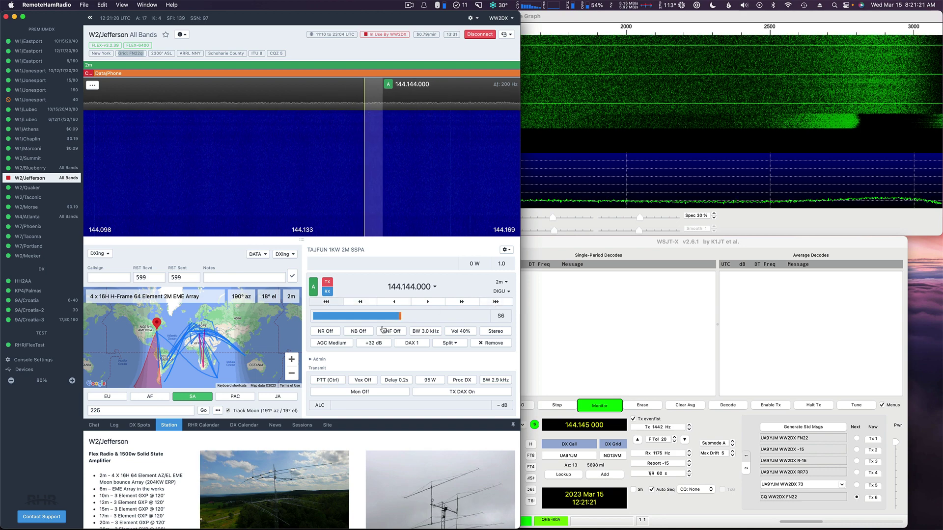
# Step: Enable transmitting of the CQ message in WSJT-X and turn on the transmit monitor in RemoteHamRadio
pyautogui.click(718, 434)
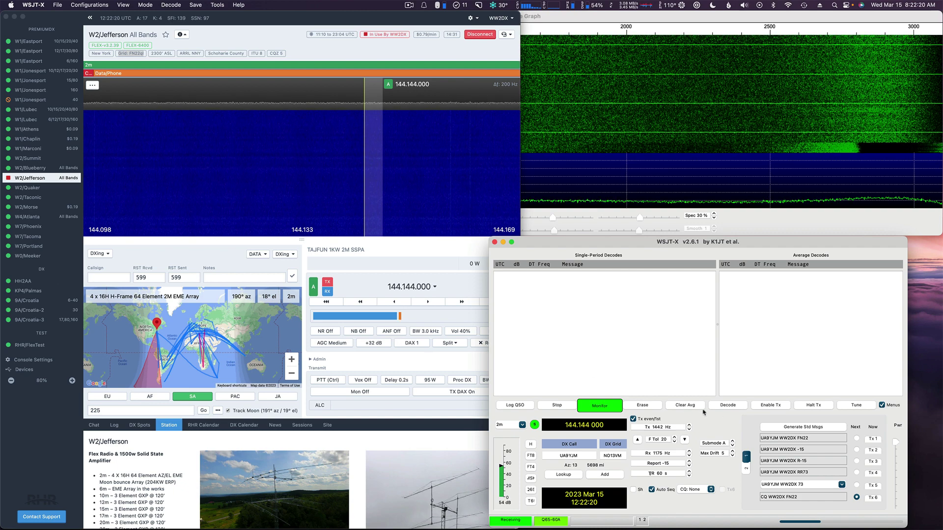
pyautogui.click(769, 406)
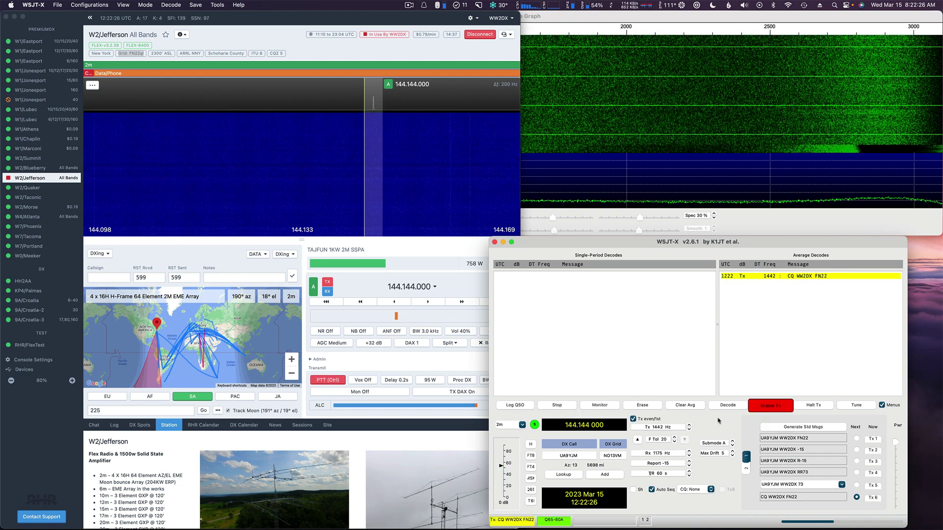
pyautogui.click(418, 251)
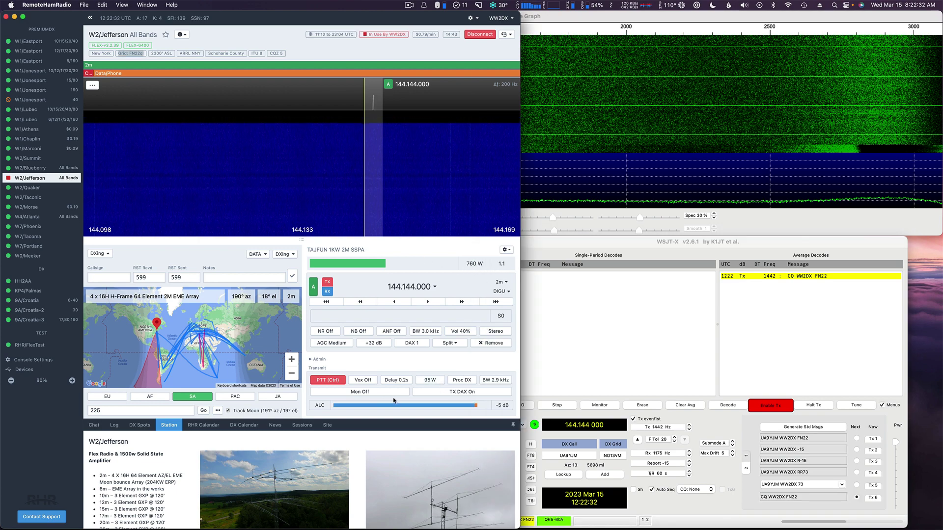
pyautogui.click(361, 392)
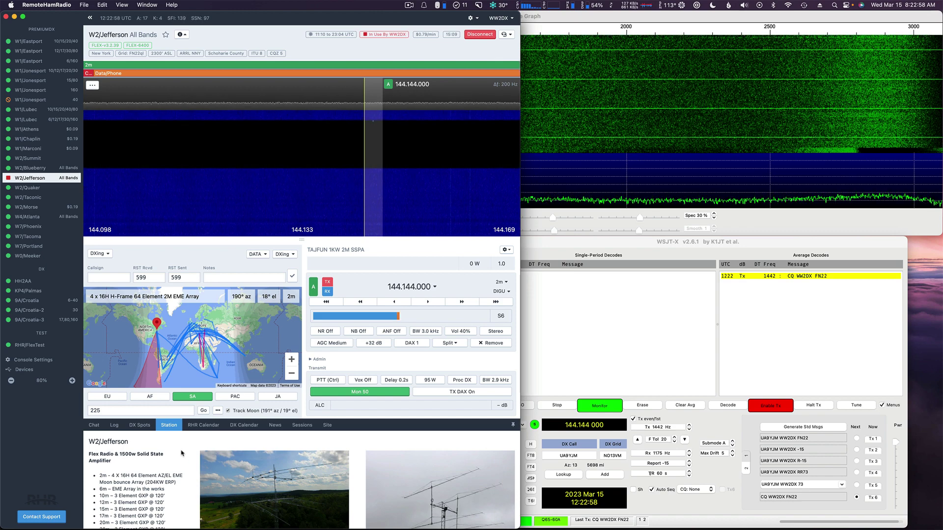
# Step: Read W2/Jefferson's station notes on its antennas and 2M frequencies, and return to the start of the notes
pyautogui.scroll(-5, 181, 454)
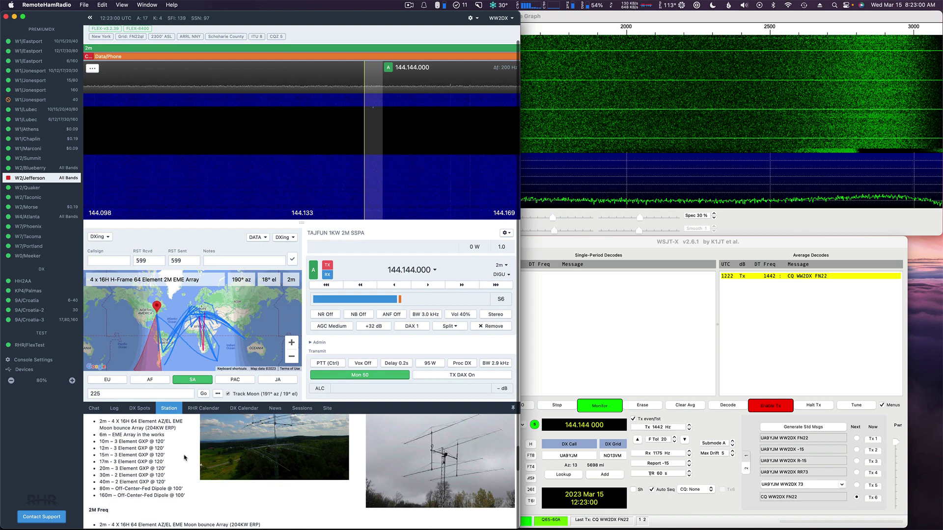
pyautogui.scroll(-3, 183, 458)
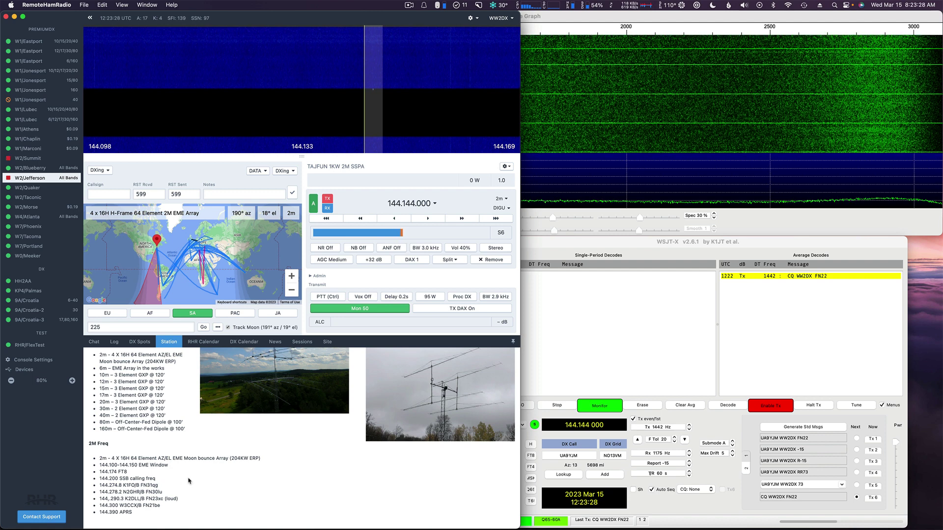
pyautogui.scroll(2, 204, 475)
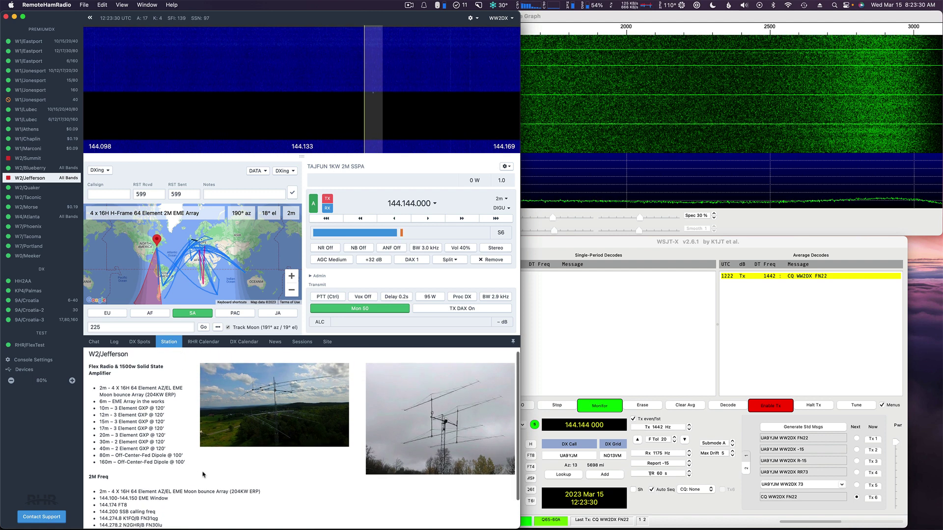
pyautogui.scroll(4, 202, 473)
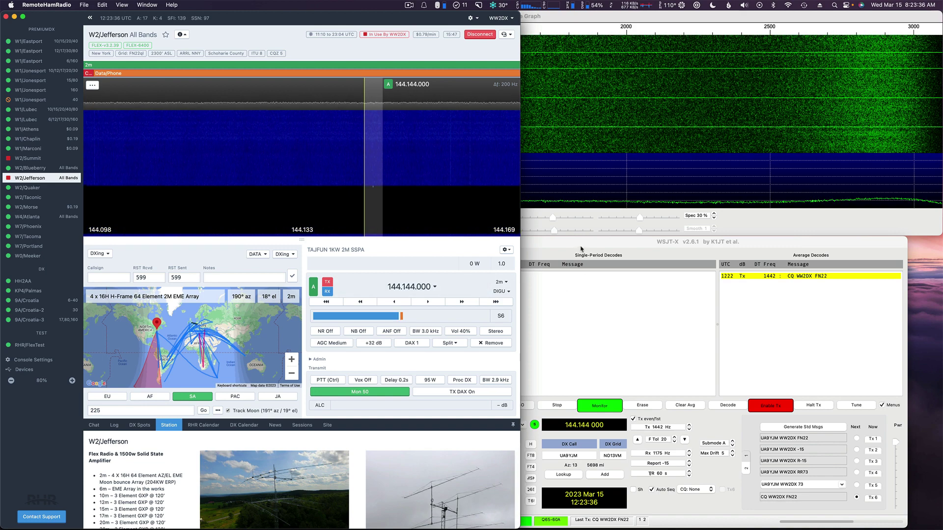
# Step: Switch to Chrome and check the WSJT EME - 1 board plus LiveCQ's all spots, online spotters and latest spots
pyautogui.click(536, 246)
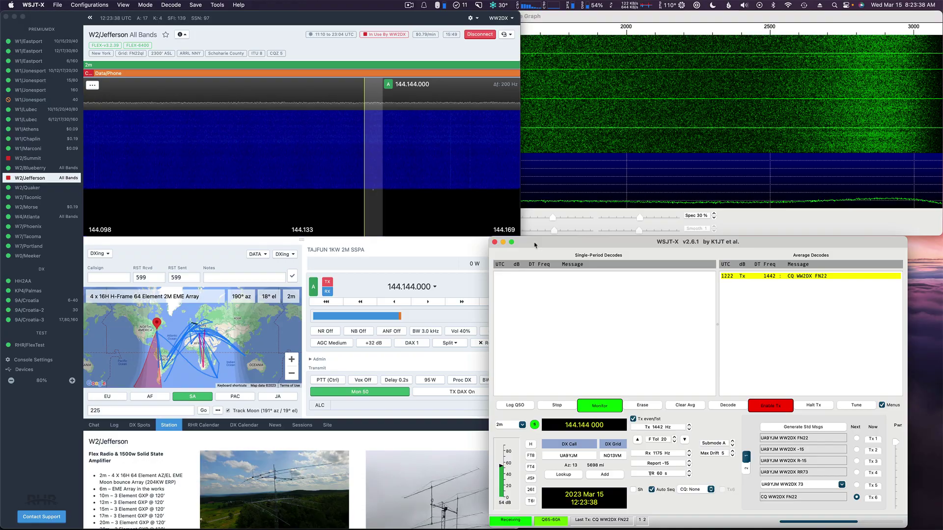
pyautogui.hotkey('ctrl', 'Left')
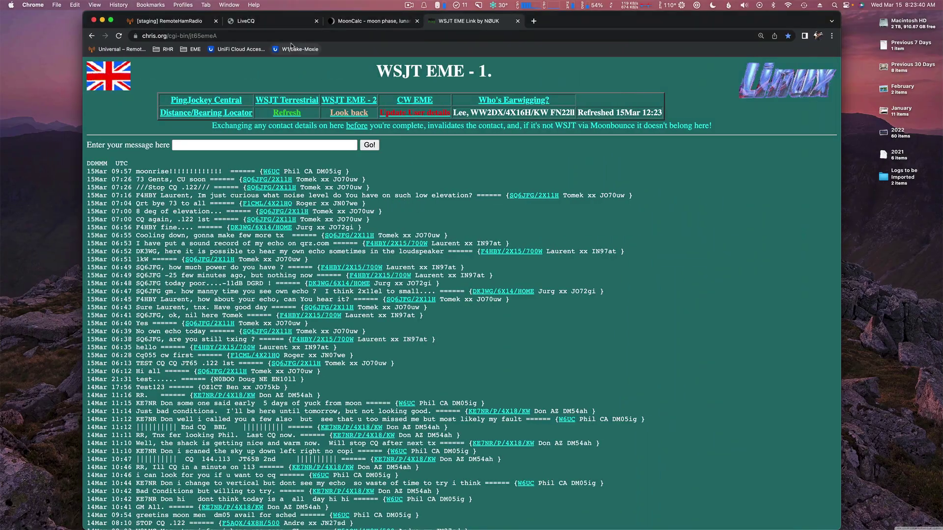
pyautogui.click(267, 21)
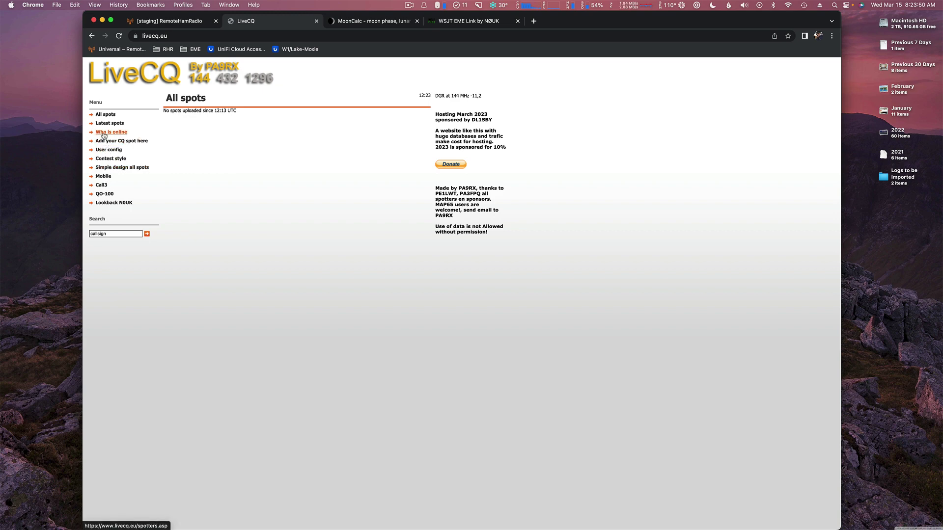
pyautogui.click(103, 133)
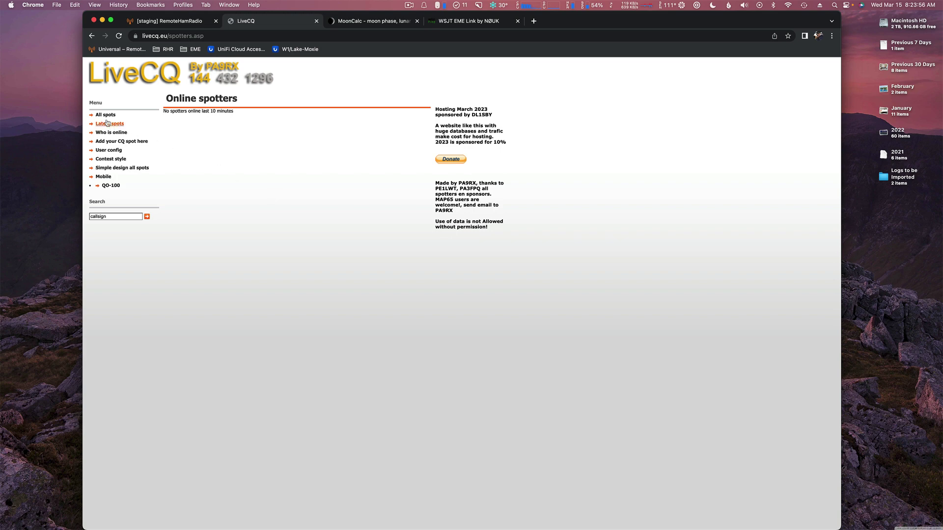
pyautogui.click(106, 124)
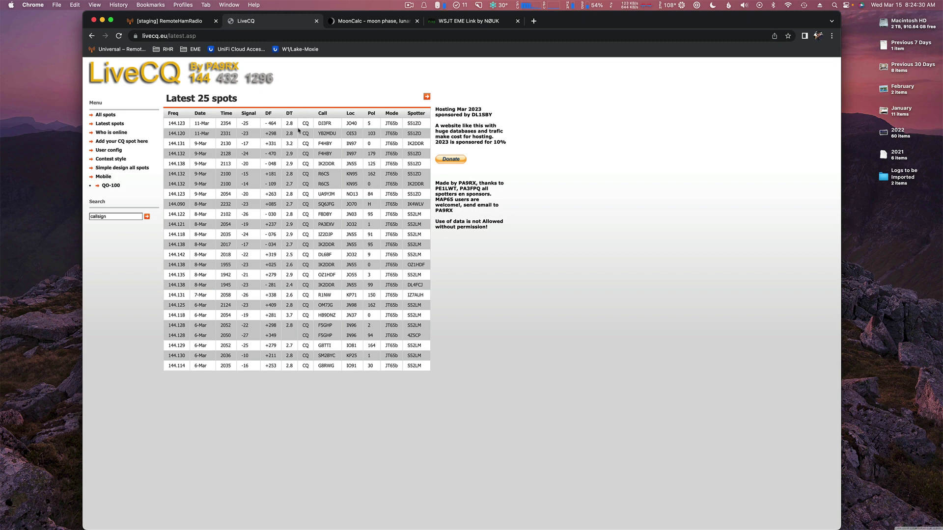
# Step: Return to WSJT-X and bring the Wide Graph forward to inspect the full waterfall, then bring RemoteHamRadio back over it
pyautogui.hotkey('ctrl', 'Right')
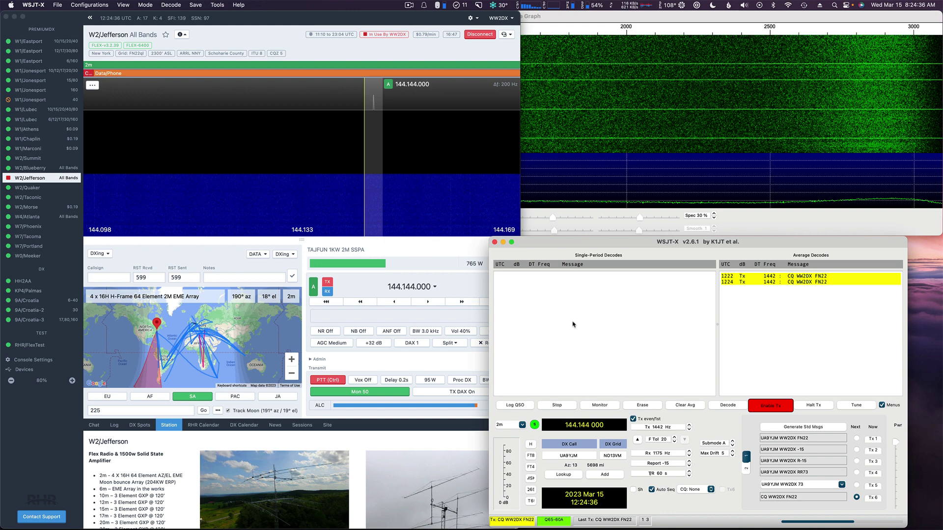
pyautogui.click(593, 15)
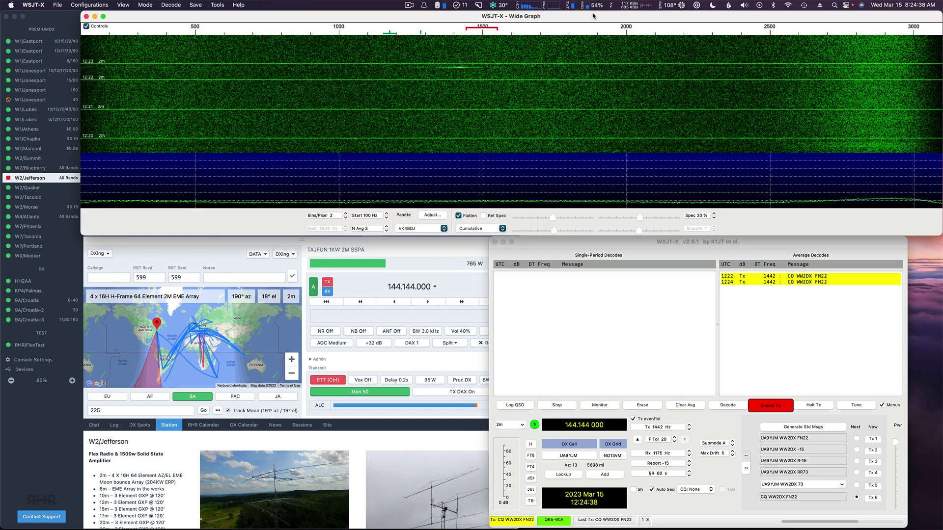
pyautogui.click(198, 249)
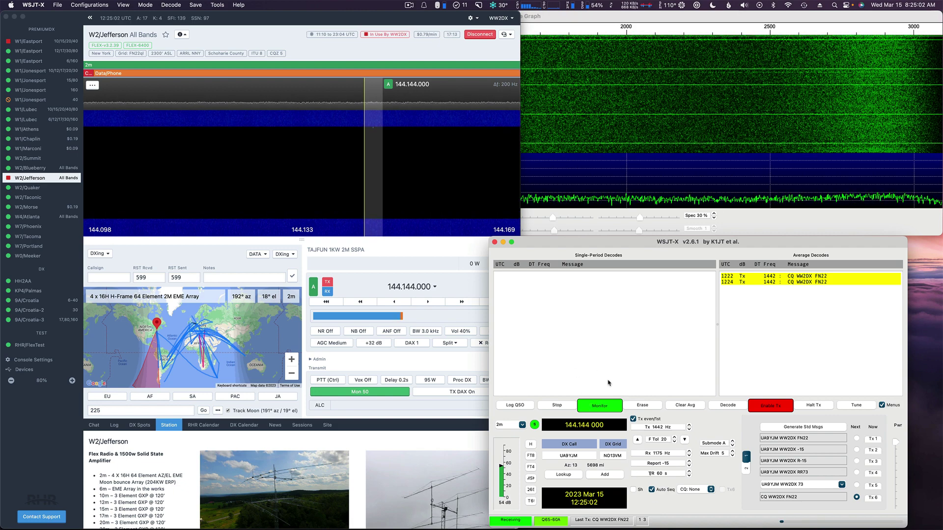
# Step: Inspect the Wide Graph waterfall, then switch to Chrome and check LiveCQ's all spots and the WSJT EME - 1 board
pyautogui.click(575, 21)
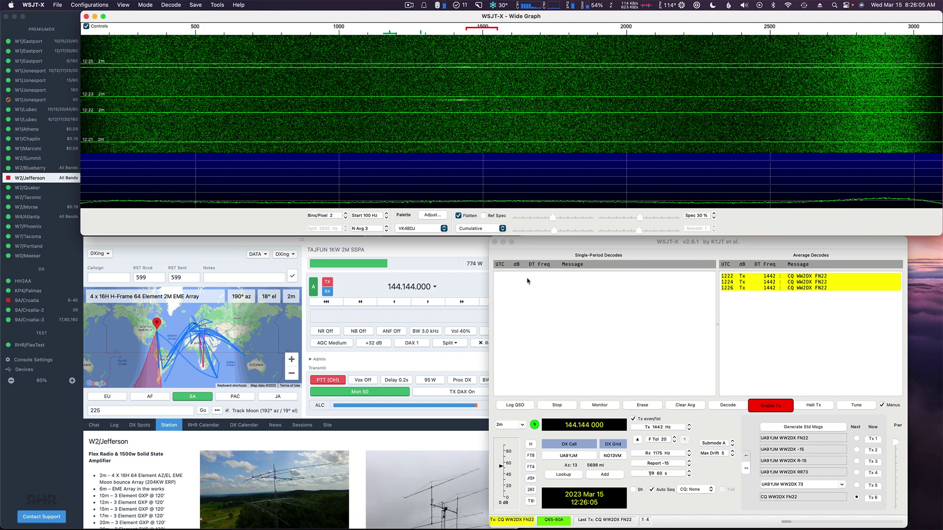
pyautogui.hotkey('ctrl', 'Left')
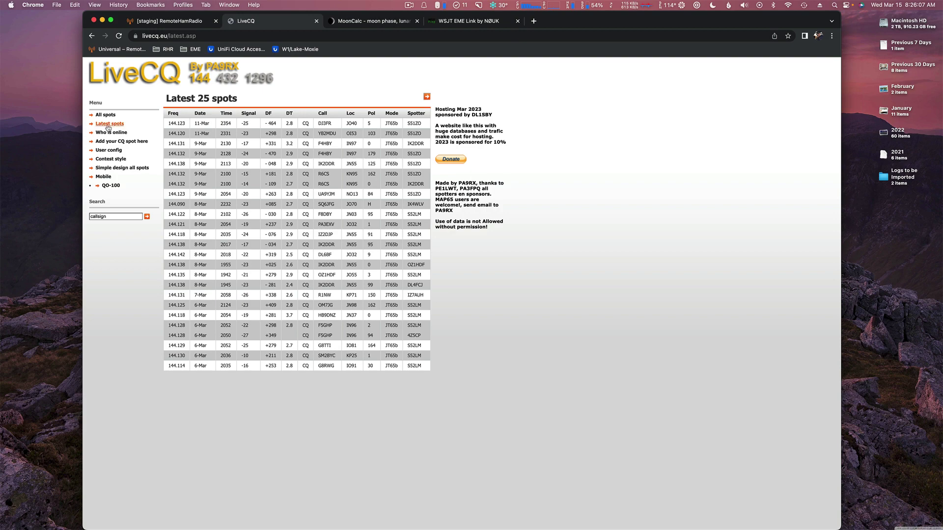
pyautogui.click(104, 115)
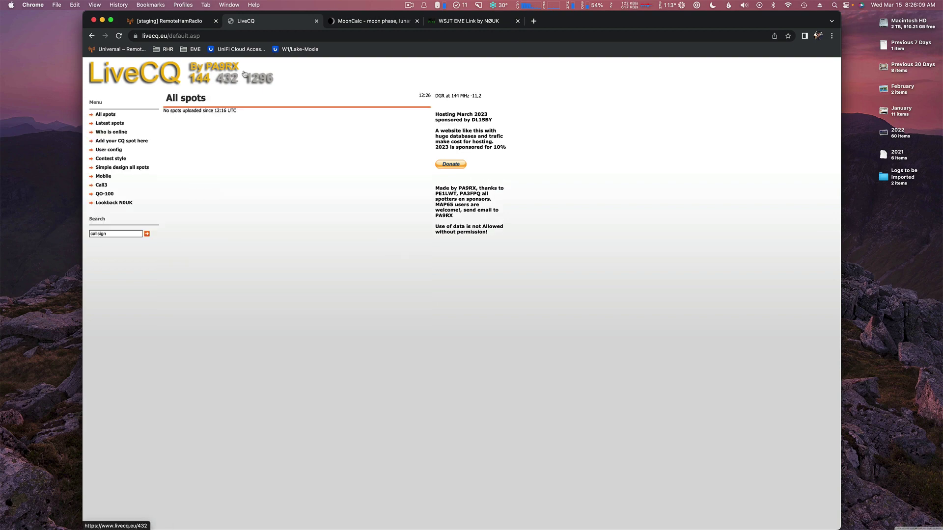
pyautogui.hotkey('ctrl', 'Tab')
pyautogui.hotkey('ctrl', 'Tab')
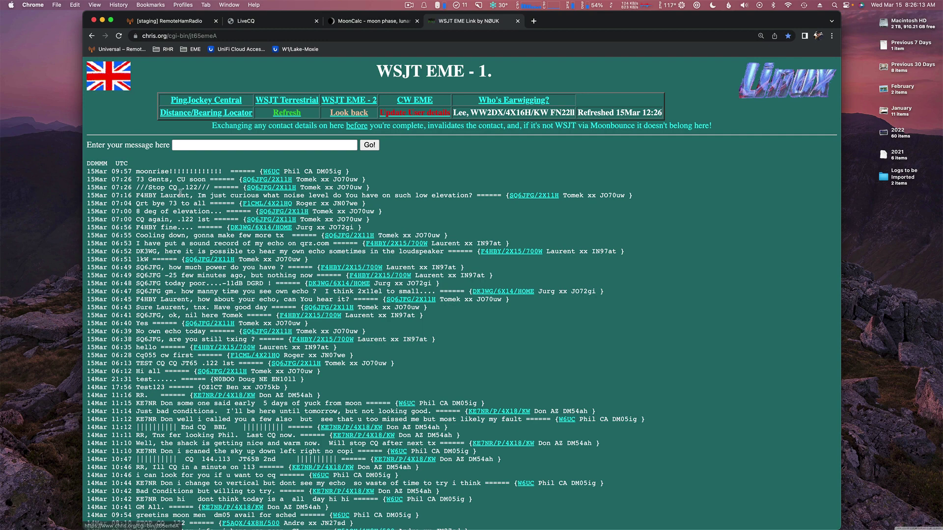
pyautogui.hotkey('ctrl', 'shift', 'Tab')
pyautogui.hotkey('ctrl', 'shift', 'Tab')
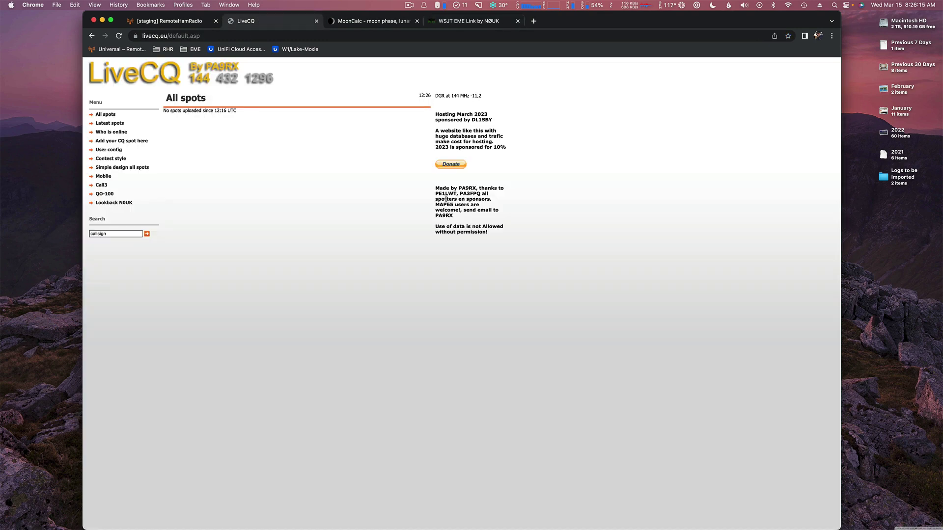
# Step: Return to WSJT-X, disable transmitting and halt the CQ transmission in progress
pyautogui.hotkey('ctrl', 'Right')
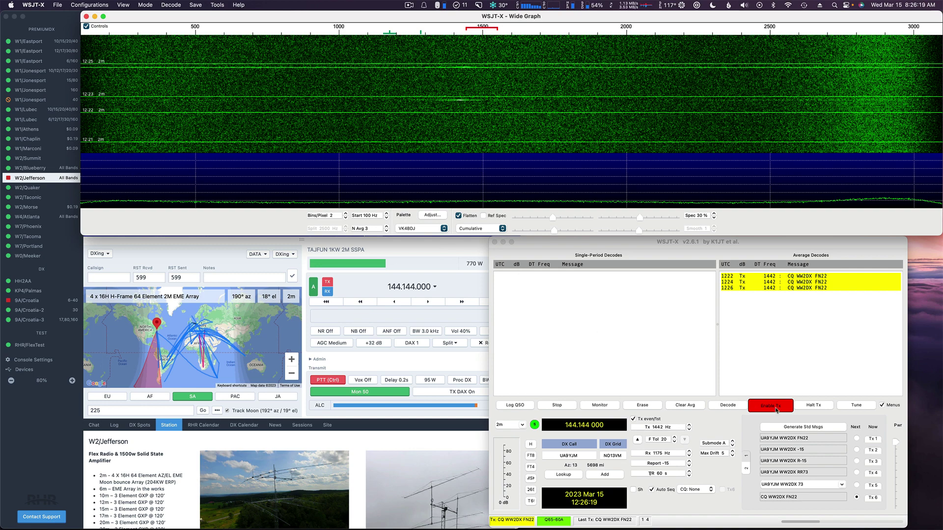
pyautogui.click(776, 409)
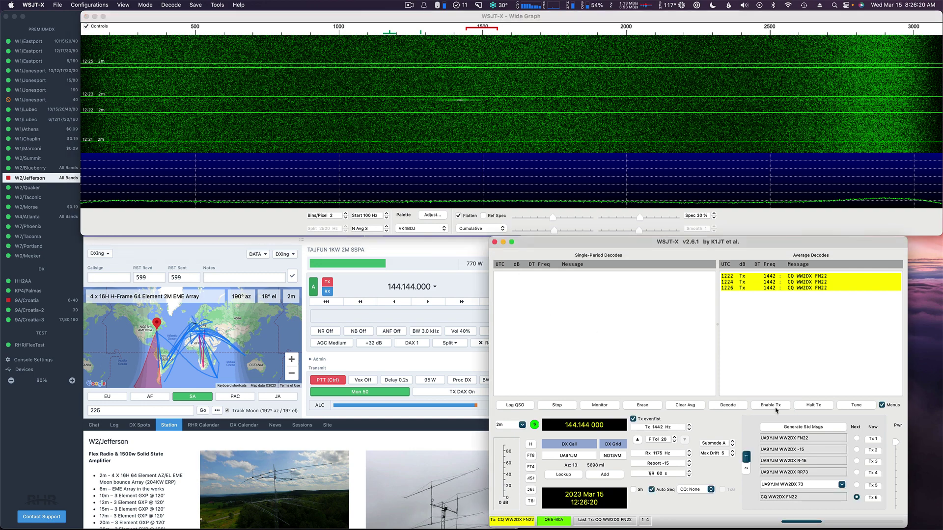
pyautogui.click(814, 407)
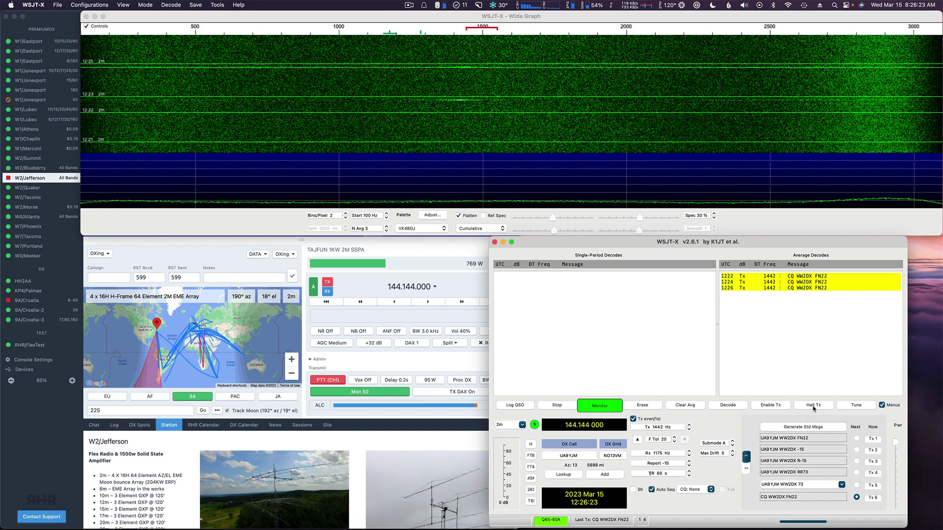
# Step: Switch to RemoteHamRadio and widen its window, then quit WSJT-X
pyautogui.click(451, 421)
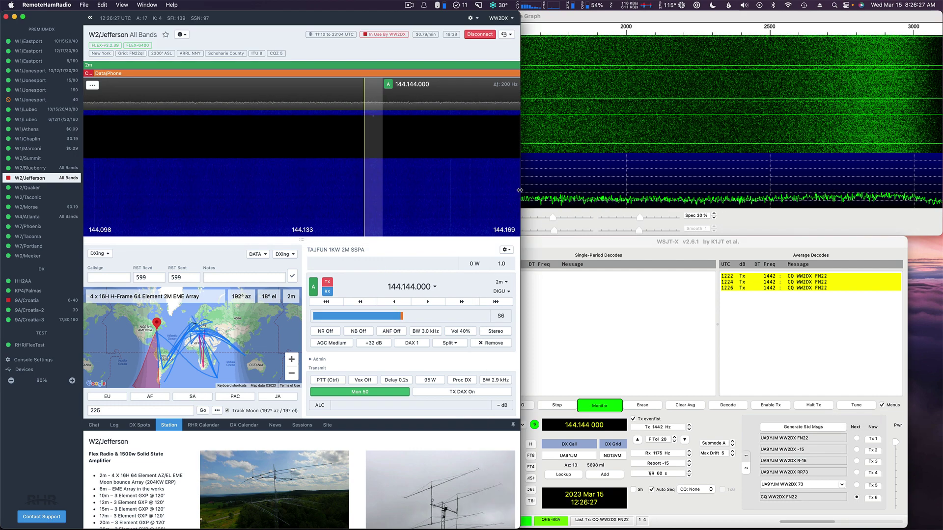
pyautogui.moveTo(519, 190); pyautogui.dragTo(639, 192)
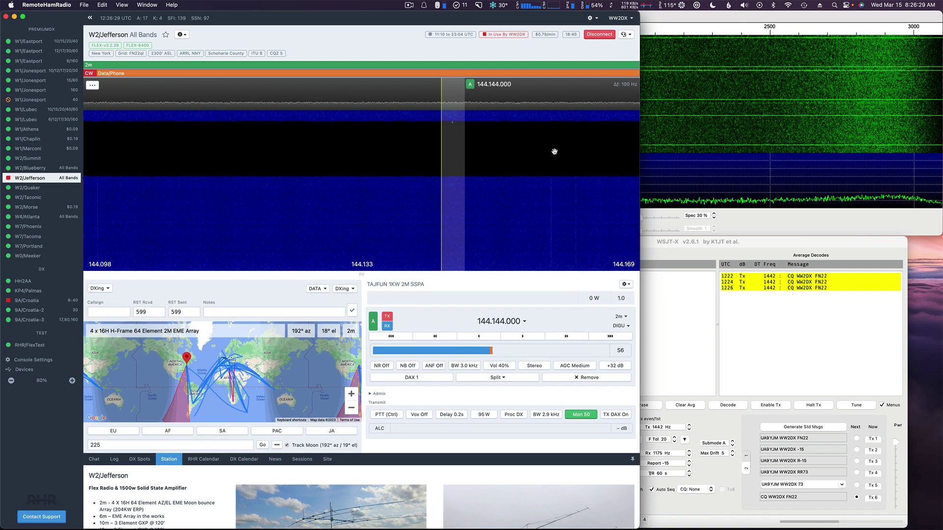
pyautogui.click(725, 304)
pyautogui.click(33, 6)
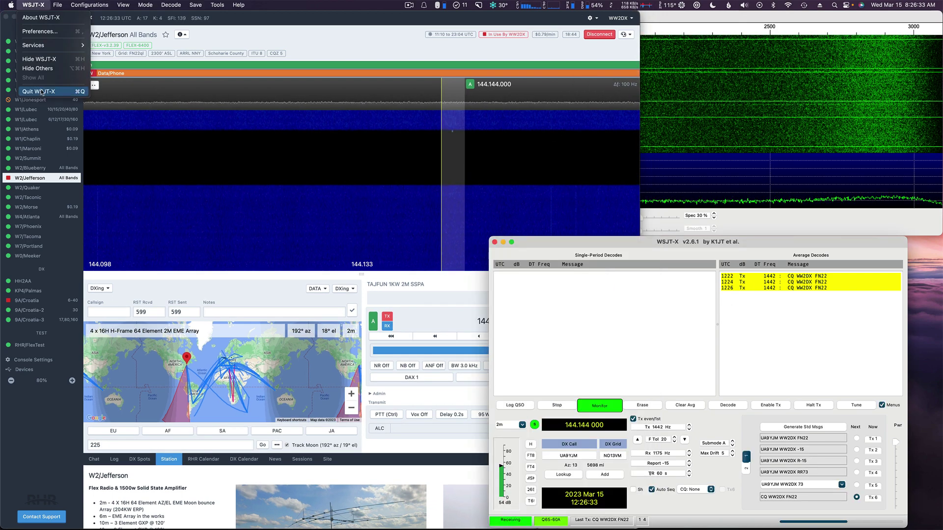
pyautogui.click(43, 92)
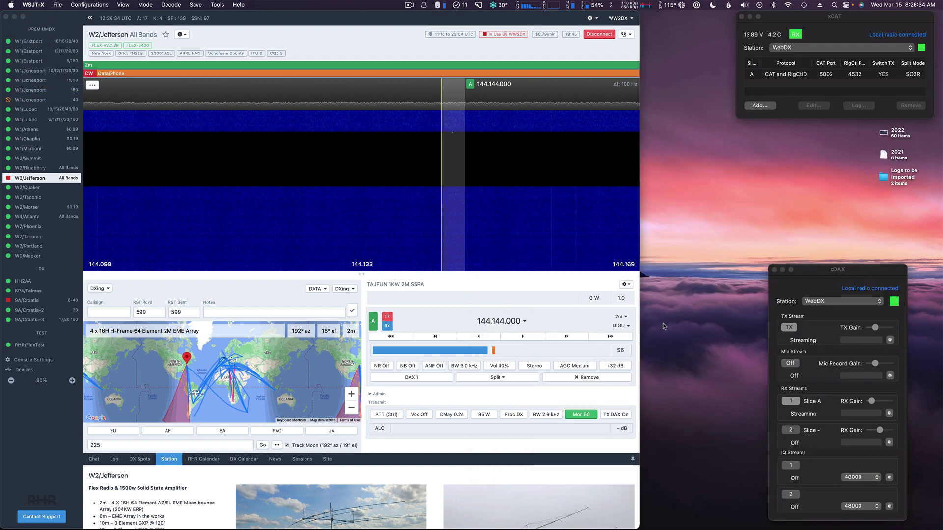
# Step: Set the slice to USB, widen the panadapter span and tune to the signal at 144.289.000
pyautogui.click(621, 325)
pyautogui.click(619, 344)
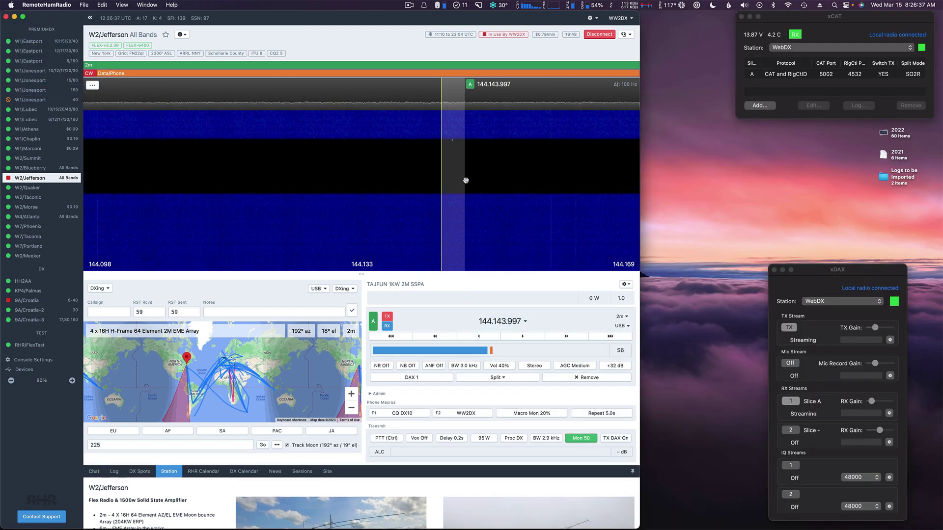
pyautogui.scroll(-5, 471, 187)
pyautogui.moveTo(501, 192); pyautogui.dragTo(289, 181)
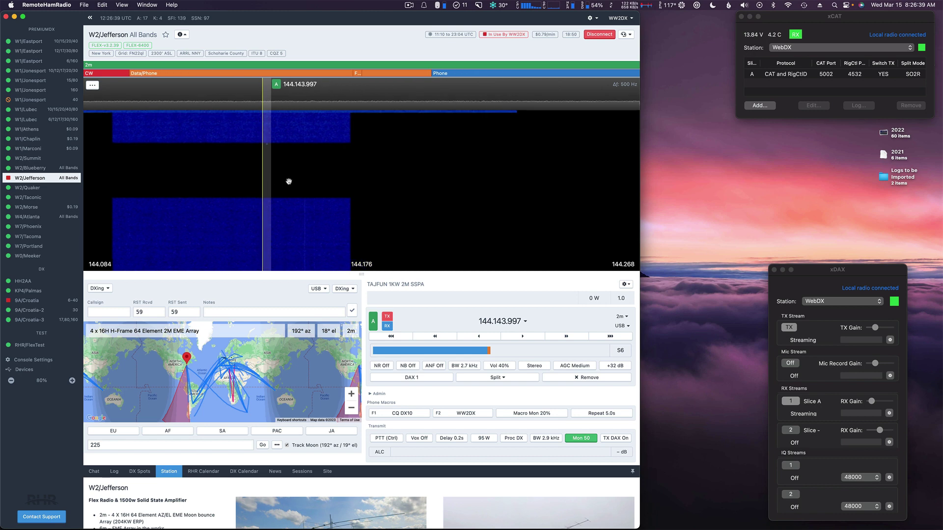
pyautogui.moveTo(454, 211); pyautogui.dragTo(284, 190)
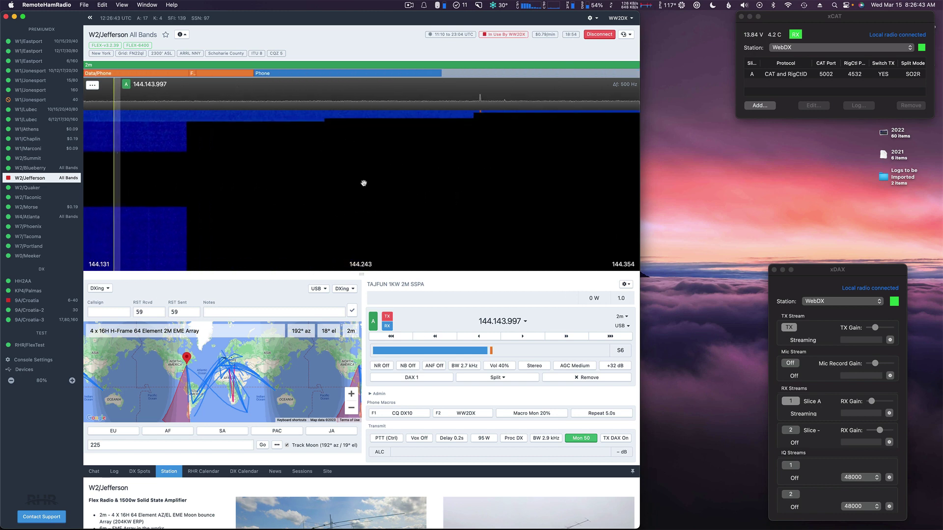
pyautogui.click(478, 123)
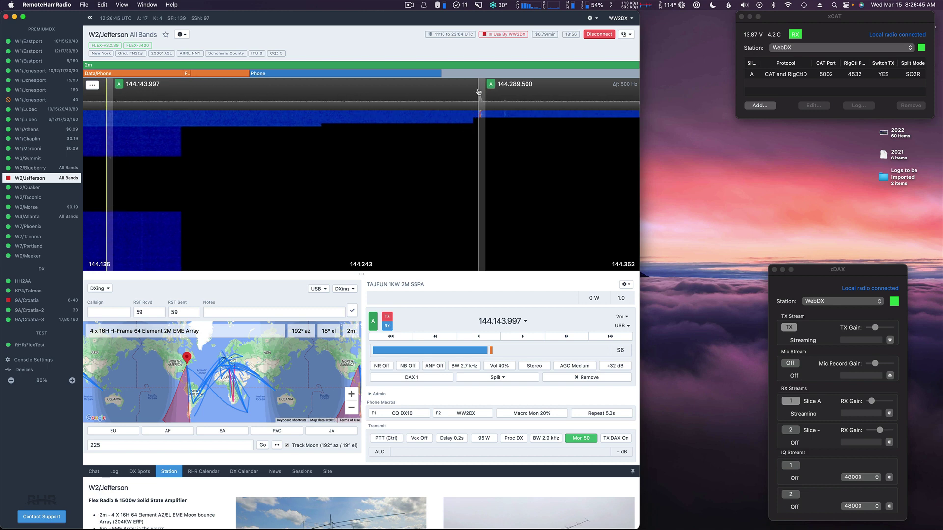
pyautogui.moveTo(496, 92)
pyautogui.mouseDown()
pyautogui.moveTo(508, 92)
pyautogui.moveTo(464, 92)
pyautogui.moveTo(483, 90)
pyautogui.moveTo(479, 84)
pyautogui.mouseUp()
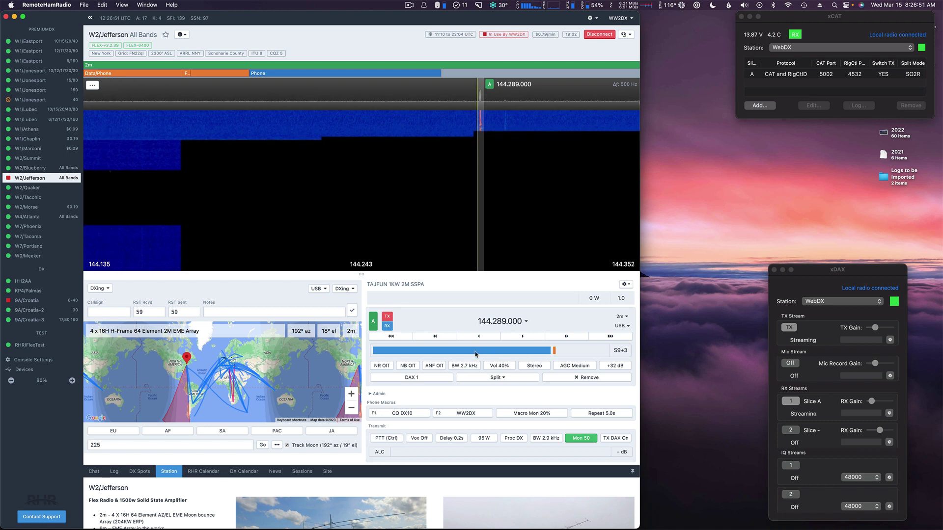
# Step: Set the slice volume to 60% and tune to the weaker signal at 144.299.000
pyautogui.click(499, 366)
pyautogui.moveTo(495, 385); pyautogui.dragTo(504, 386)
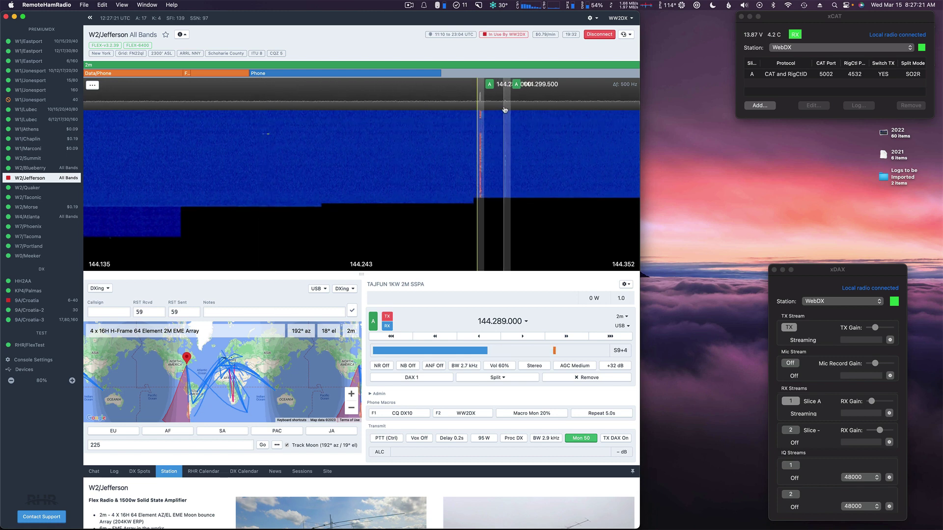
pyautogui.click(504, 109)
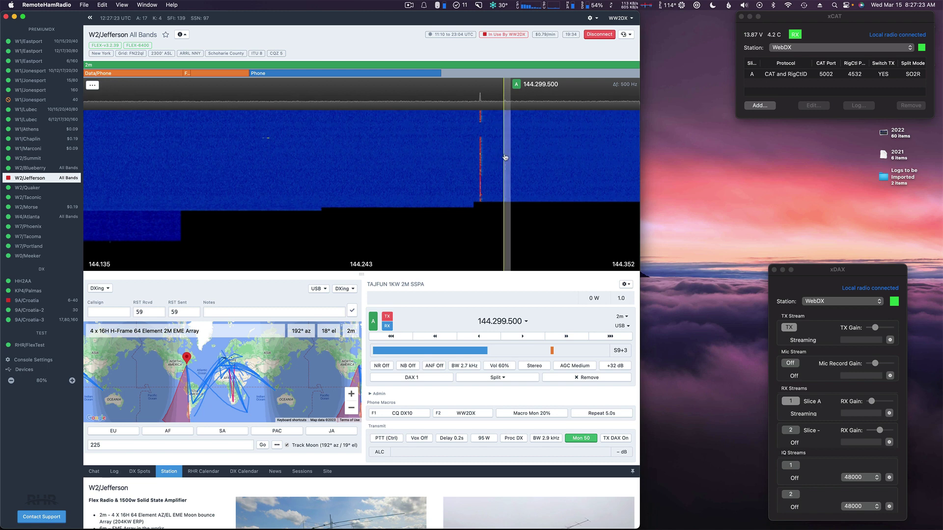
pyautogui.scroll(-1, 506, 153)
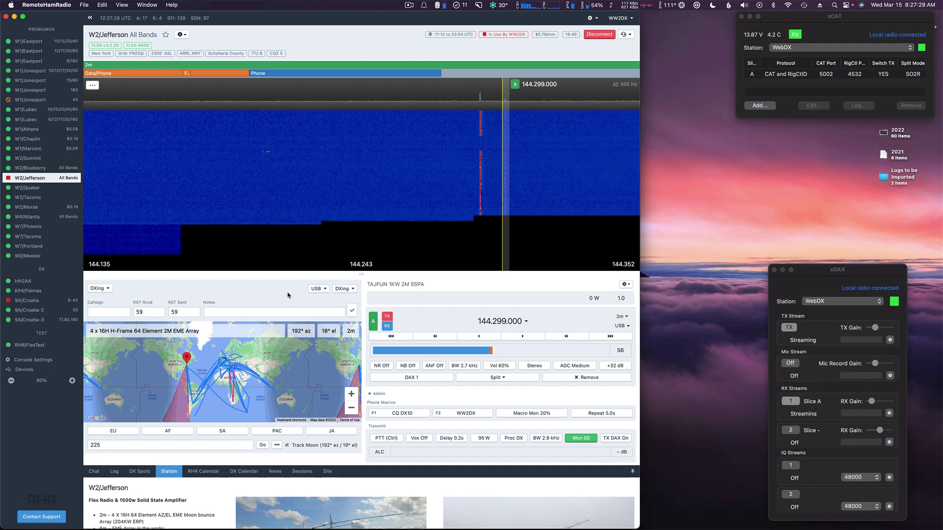
# Step: Check the 2M frequency list in the W2/Jefferson station notes and turn off moon tracking
pyautogui.scroll(-3, 367, 301)
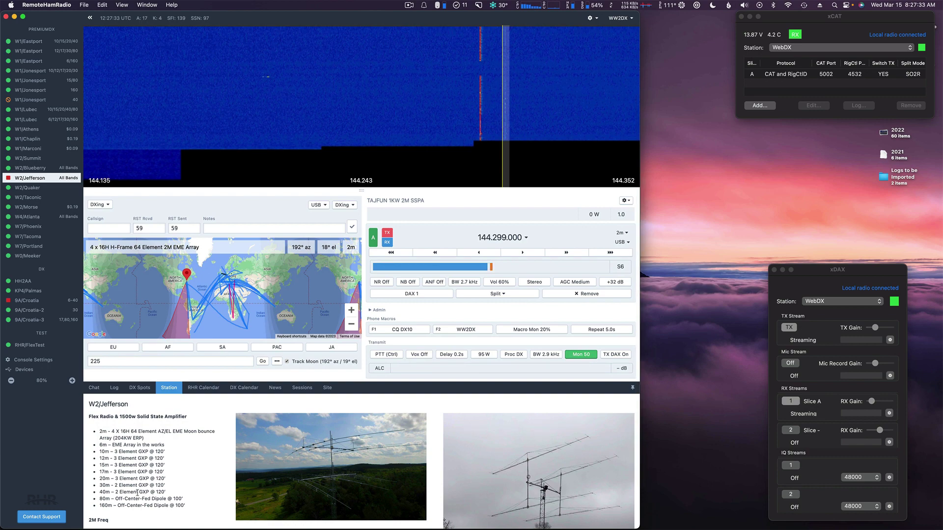
pyautogui.scroll(-2, 132, 482)
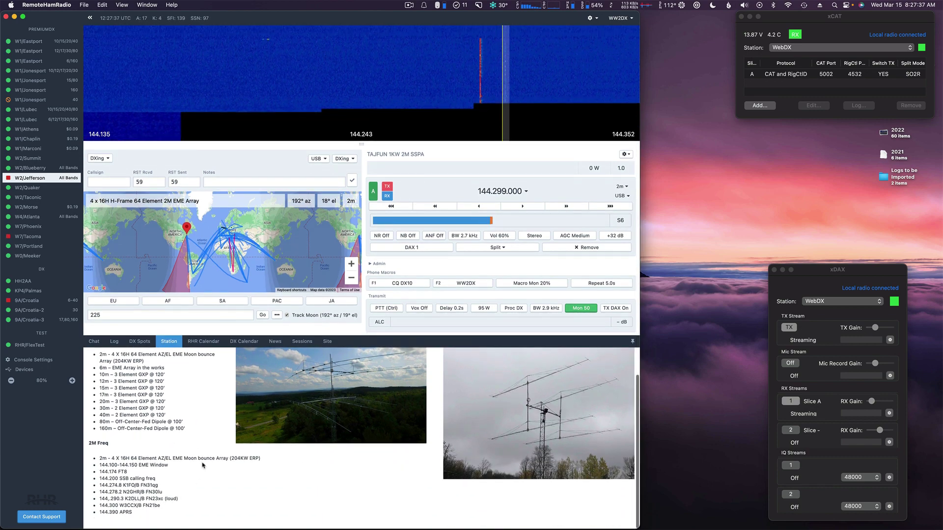
pyautogui.scroll(5, 203, 465)
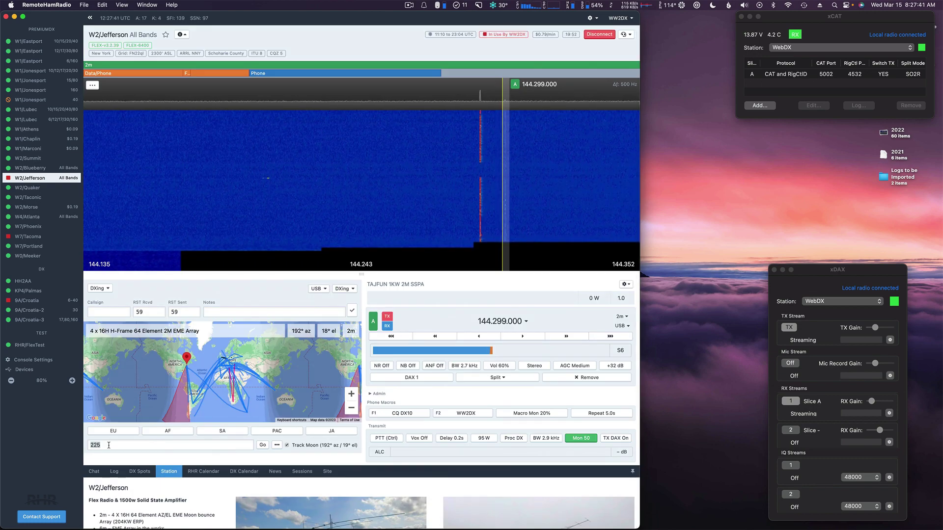
pyautogui.click(286, 445)
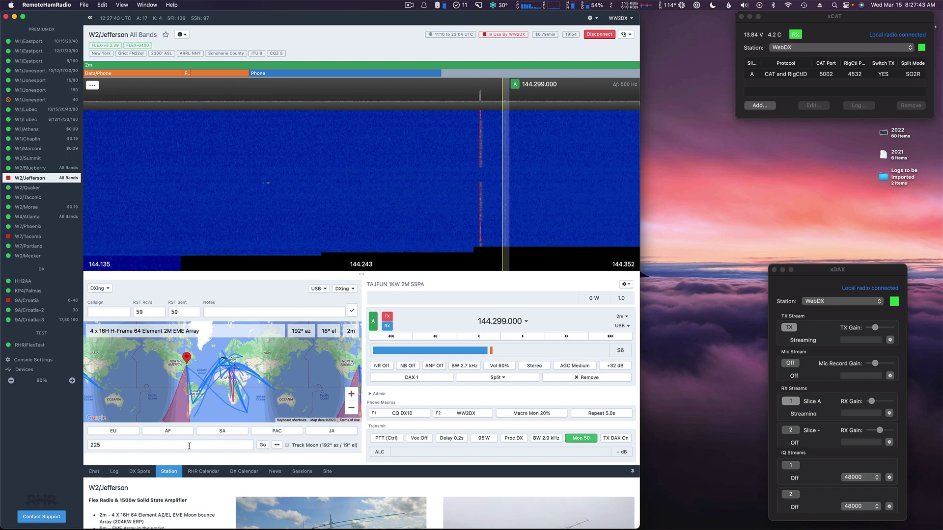
# Step: Replace the antenna heading with grid square fn21 and point the 2M array there
pyautogui.click(216, 445)
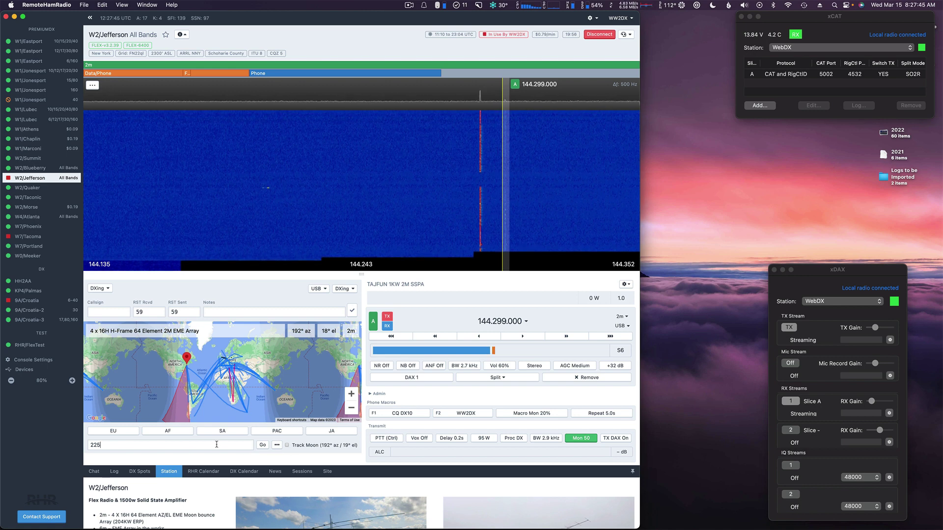
pyautogui.write('fn21')
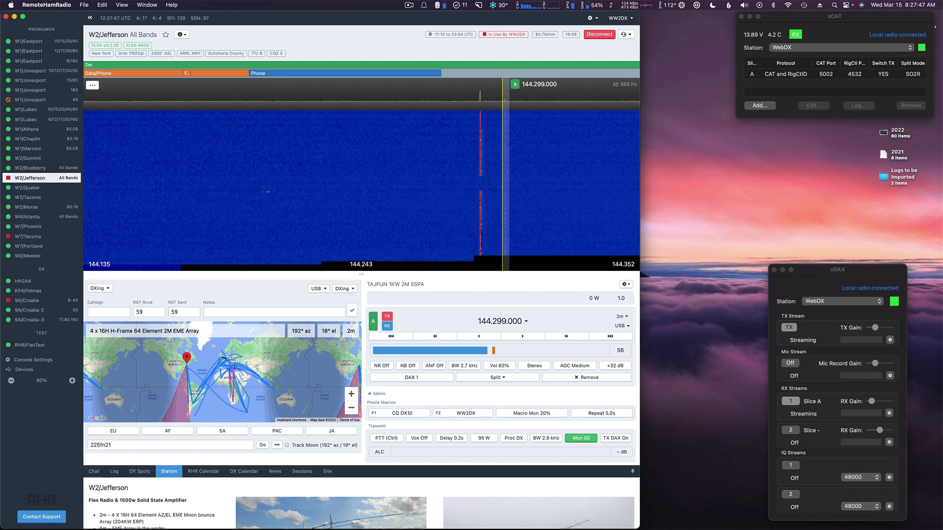
pyautogui.press('BackSpace')
pyautogui.press('BackSpace')
pyautogui.press('BackSpace')
pyautogui.press('BackSpace')
pyautogui.press('BackSpace')
pyautogui.press('BackSpace')
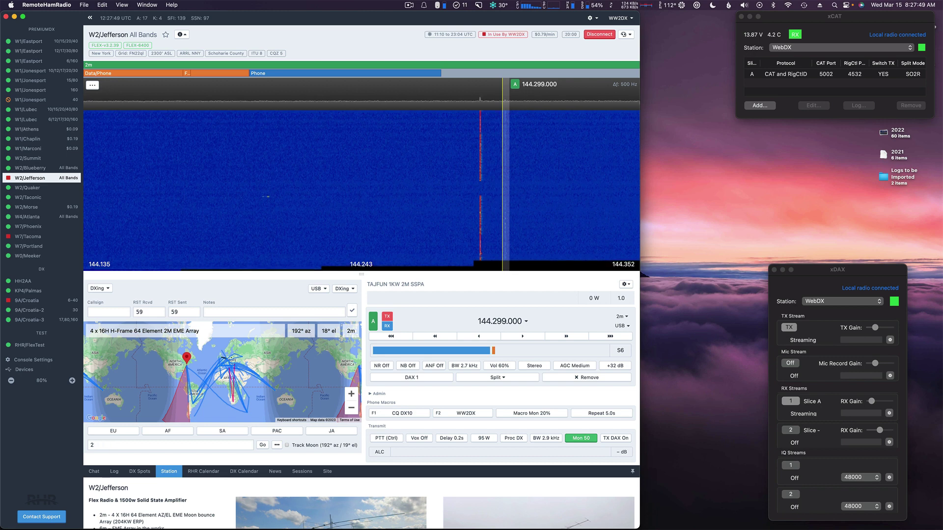
pyautogui.press('BackSpace')
pyautogui.write('fn21')
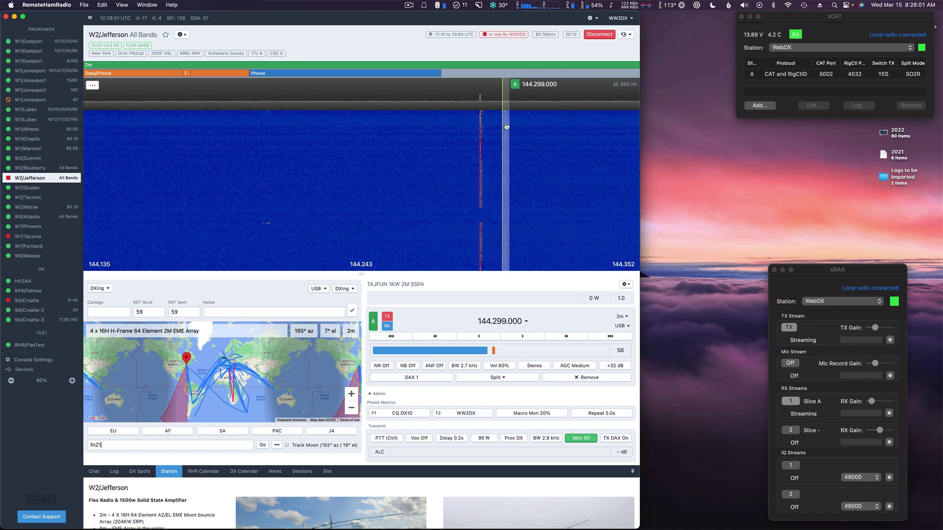
# Step: Inspect the northeastern US on the map and refine the antenna's target grid to fn21be
pyautogui.click(351, 394)
pyautogui.click(351, 394)
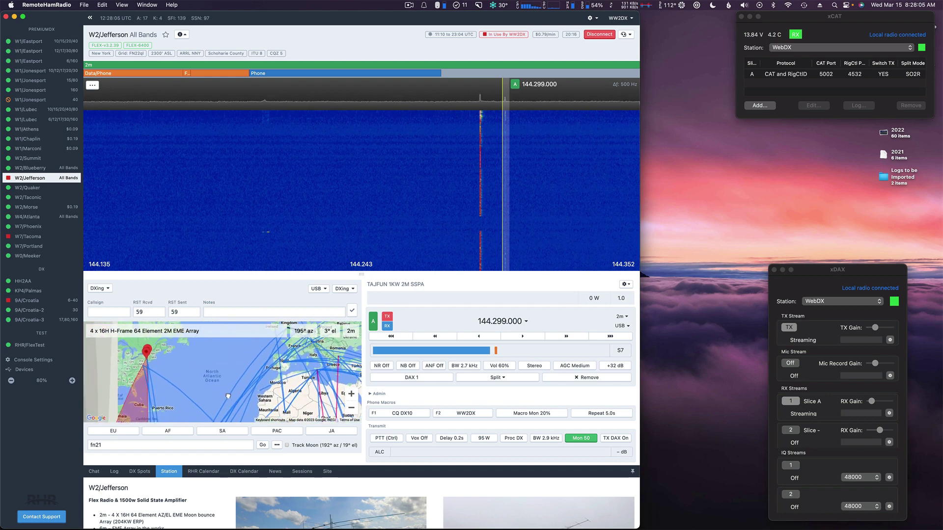
pyautogui.click(351, 395)
pyautogui.click(351, 395)
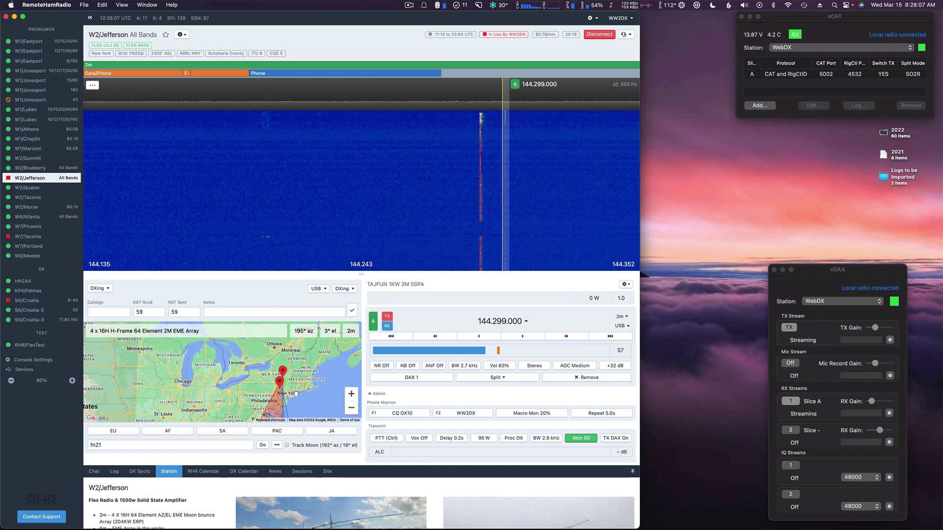
pyautogui.scroll(-10, 201, 491)
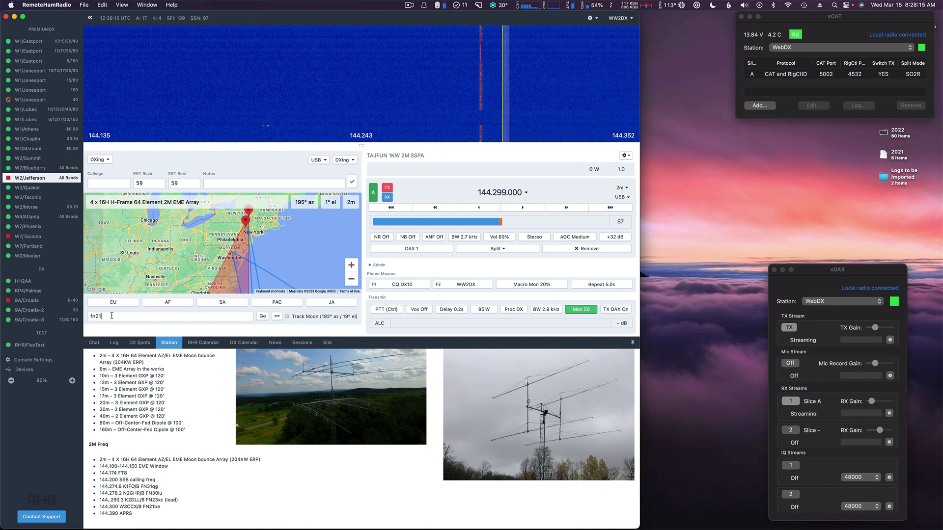
pyautogui.write('be')
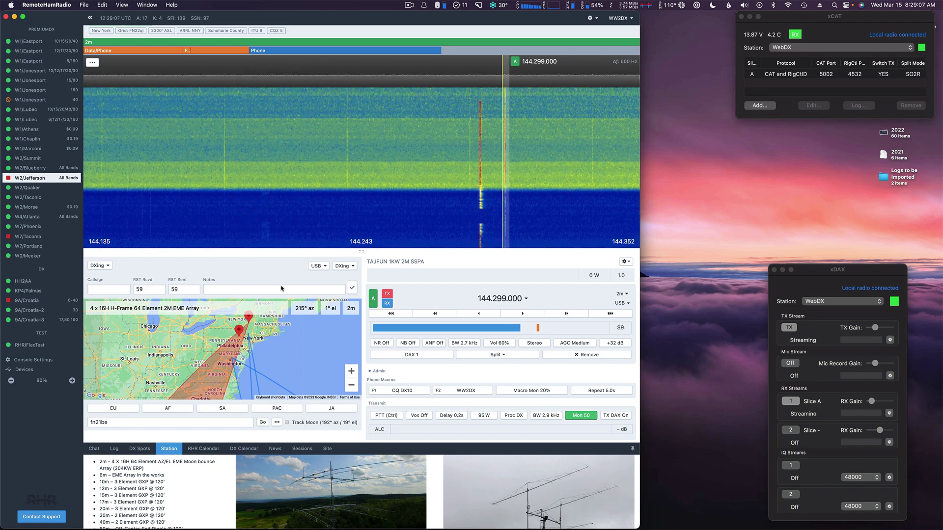
# Step: Look up the 144.274.8 beacon's grid in the station notes and point the 2M array at fn31qg
pyautogui.scroll(-2, 365, 338)
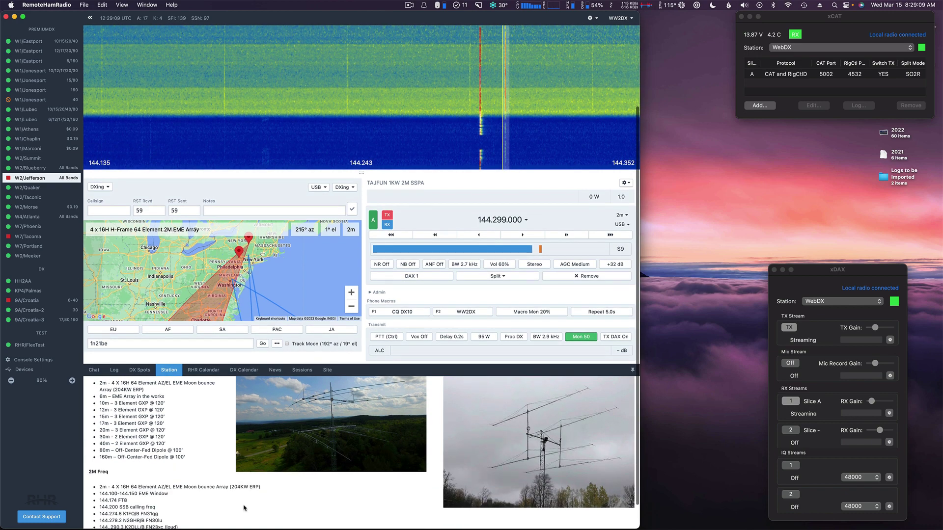
pyautogui.scroll(-4, 257, 488)
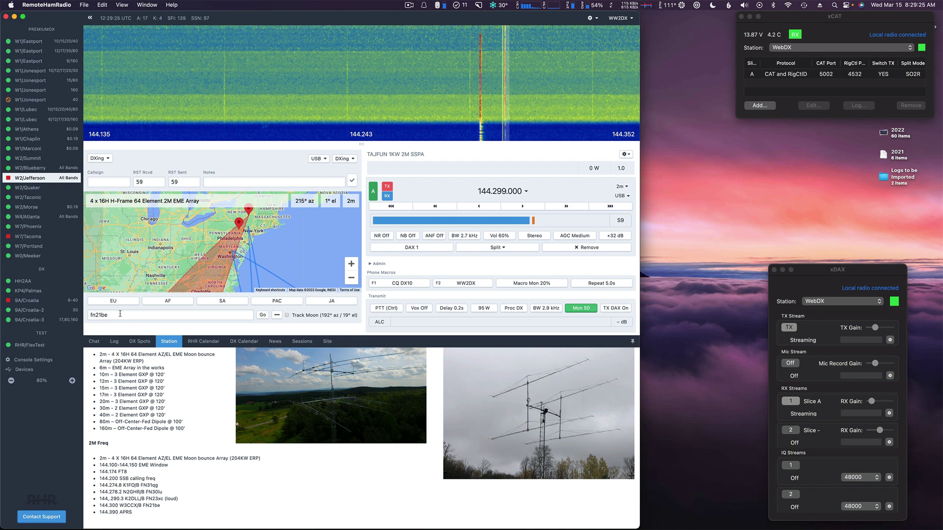
pyautogui.write('fn3')
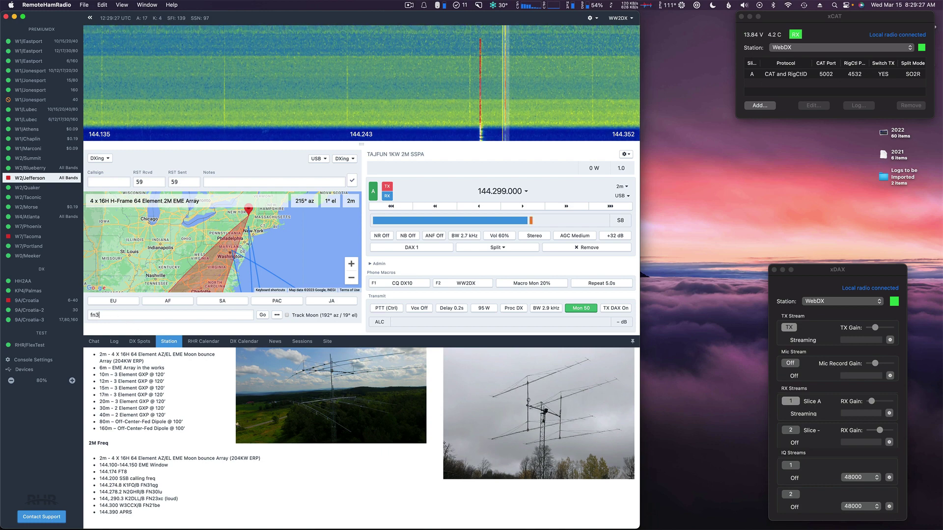
pyautogui.write('1qg')
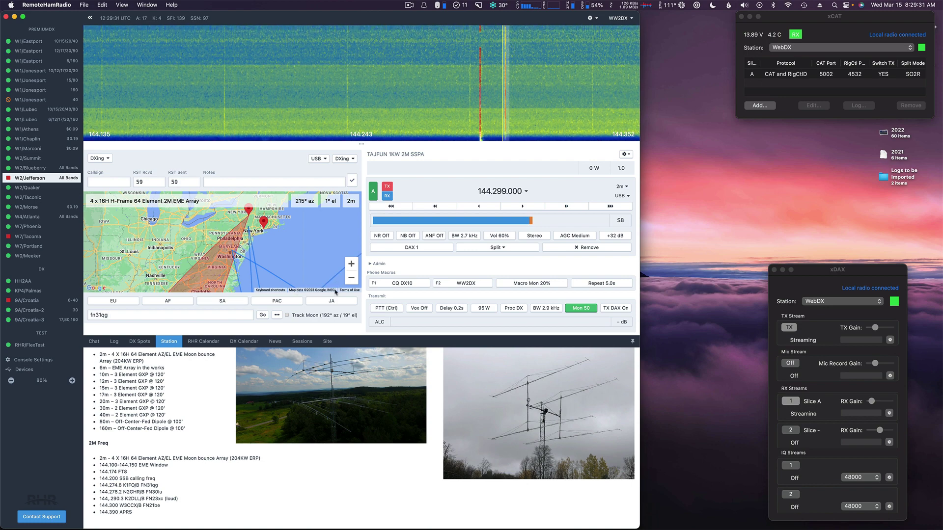
pyautogui.scroll(5, 367, 292)
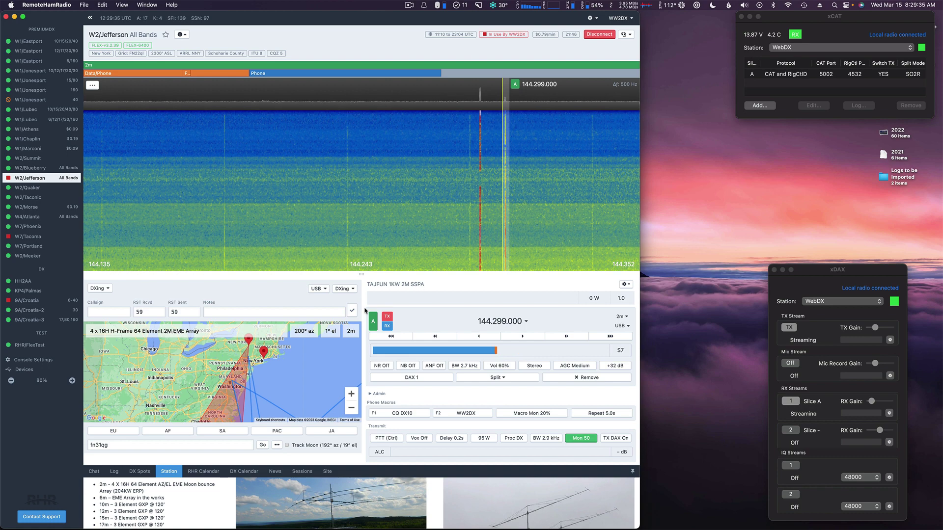
pyautogui.click(222, 431)
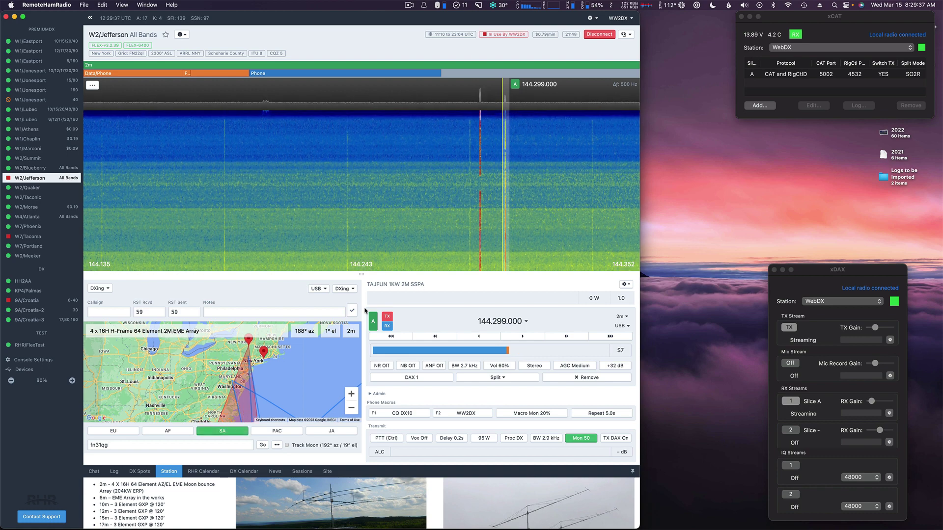
# Step: Tune slice A to the voice signal near 144.205.000 and fine-tune it up to 144.205.160 in USB
pyautogui.click(264, 93)
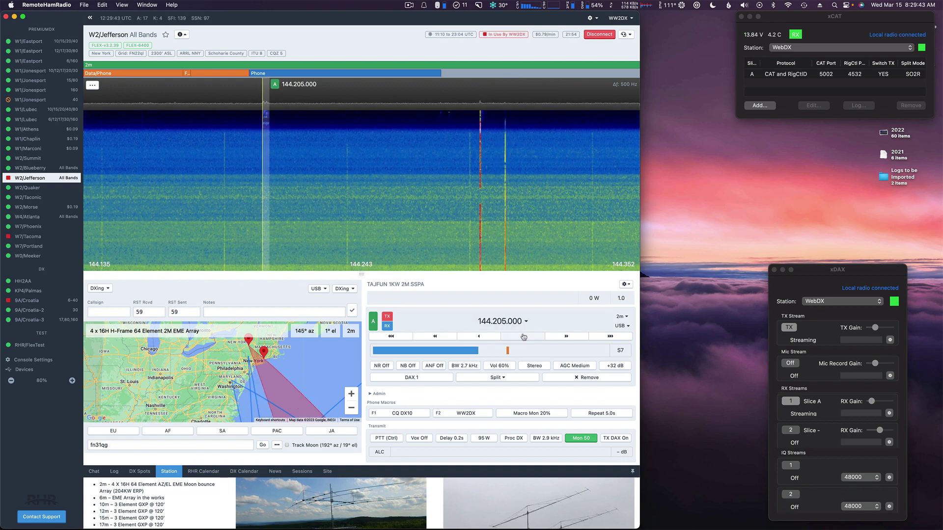
pyautogui.click(523, 336)
pyautogui.click(523, 336)
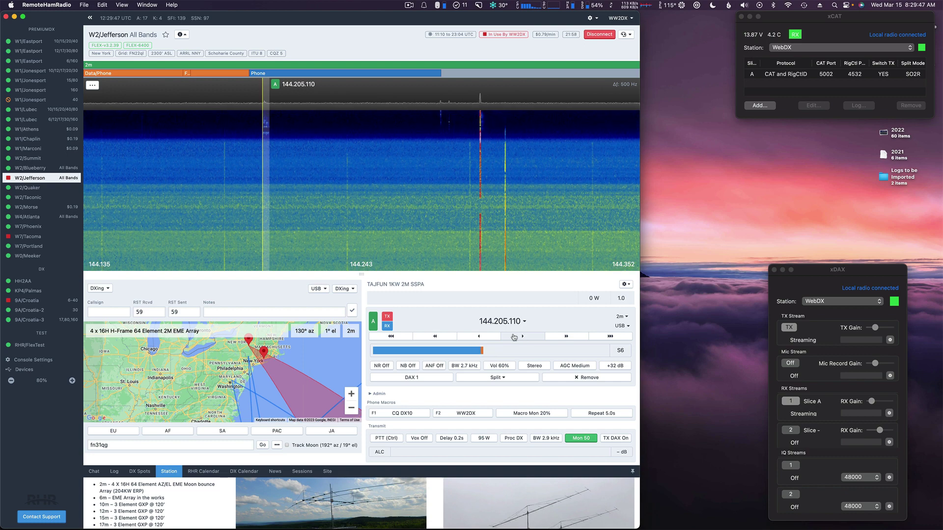
pyautogui.click(522, 337)
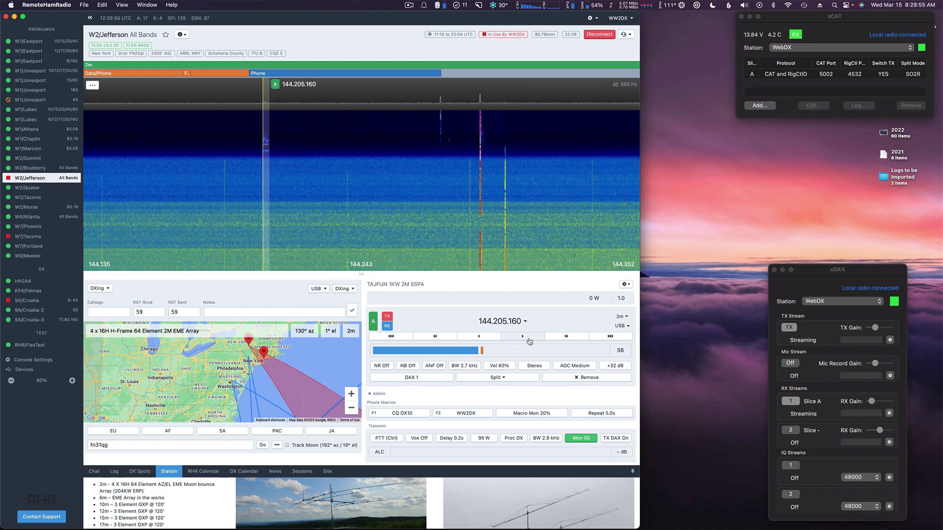
# Step: Replace the antenna's target grid with a heading of 150 and turn the 2M array there
pyautogui.doubleClick(128, 446)
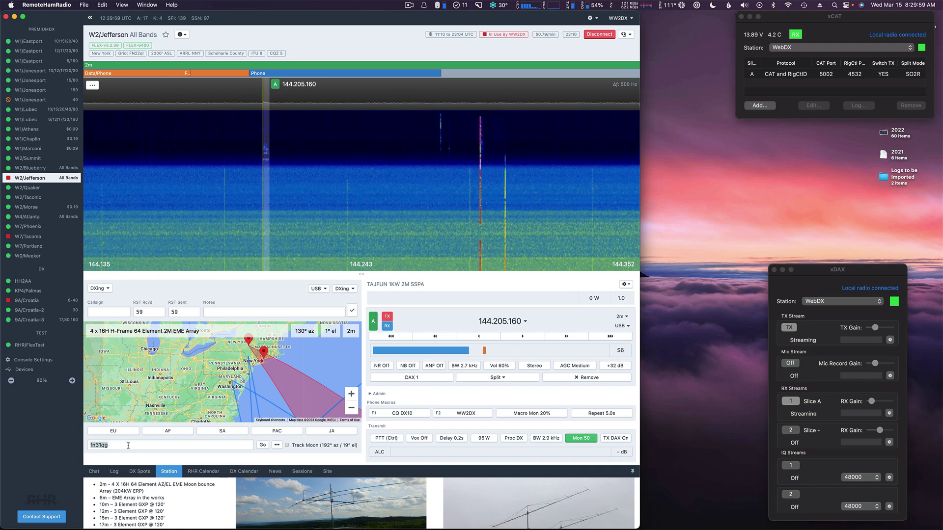
pyautogui.write('150')
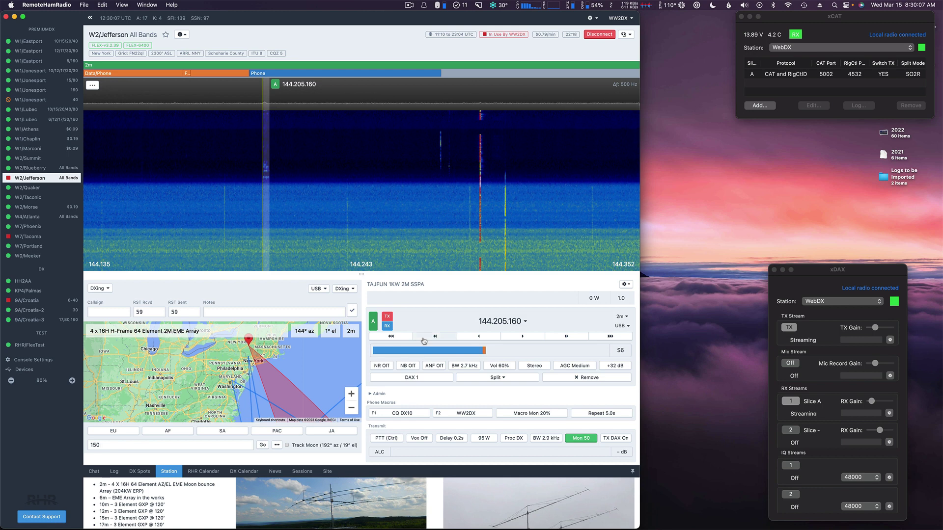
# Step: Raise the slice volume to 70% and fine-tune the frequency down to 144.205.150
pyautogui.click(498, 369)
pyautogui.moveTo(500, 388); pyautogui.dragTo(507, 387)
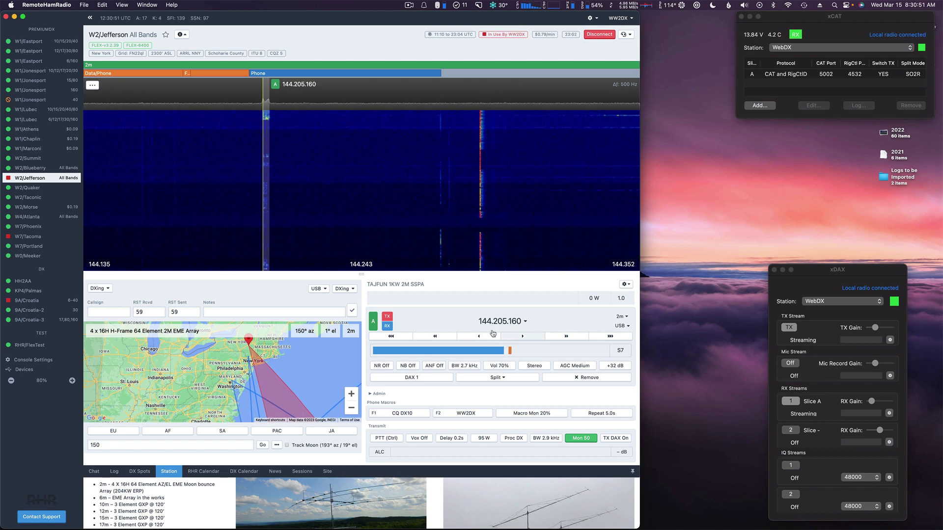
pyautogui.click(482, 337)
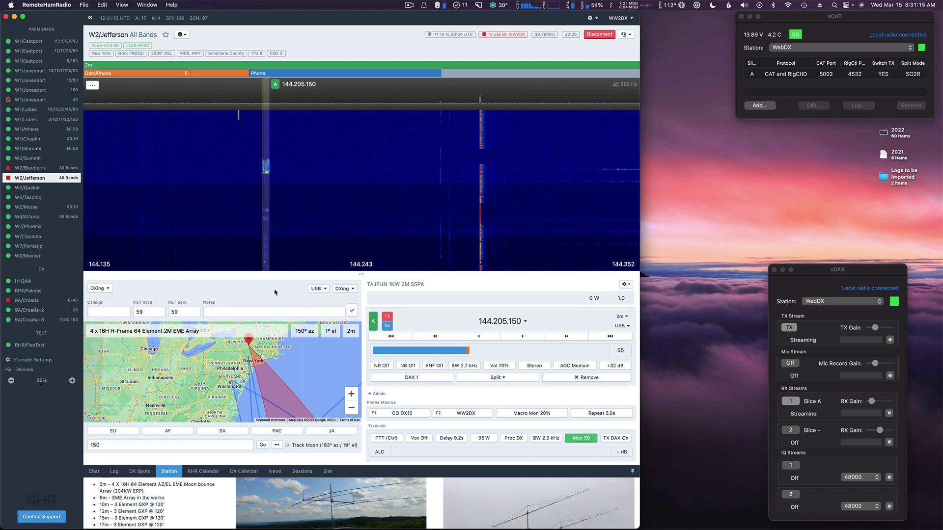
# Step: Tune to the signal at 144.195.000 and view the available modulation modes, leaving USB selected
pyautogui.click(237, 97)
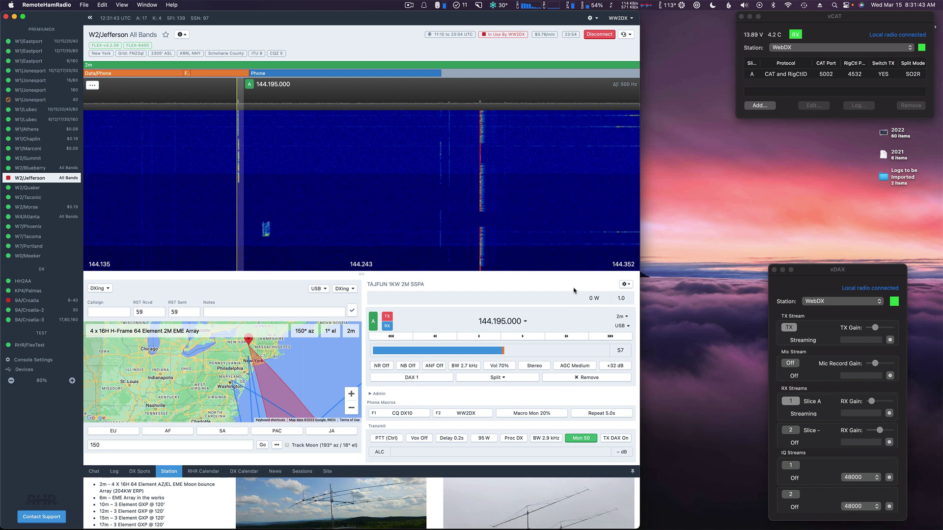
pyautogui.click(621, 326)
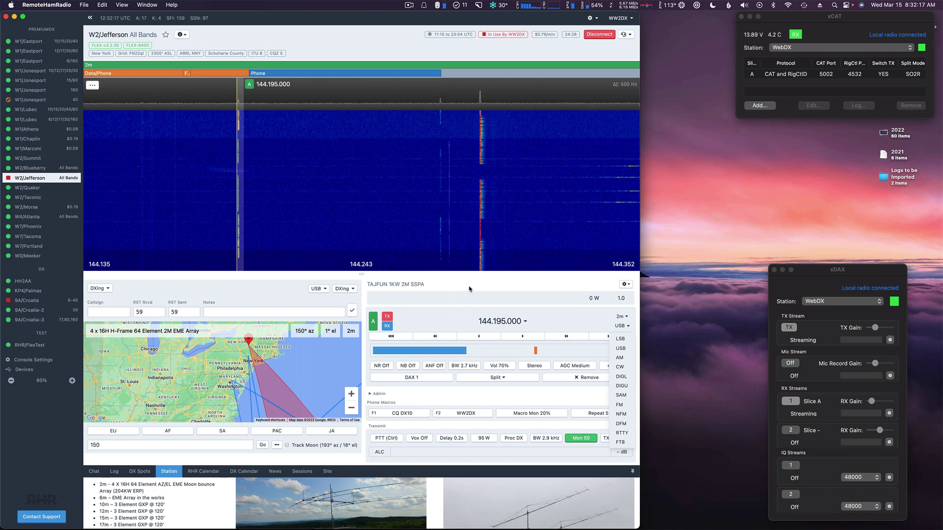
pyautogui.press('Escape')
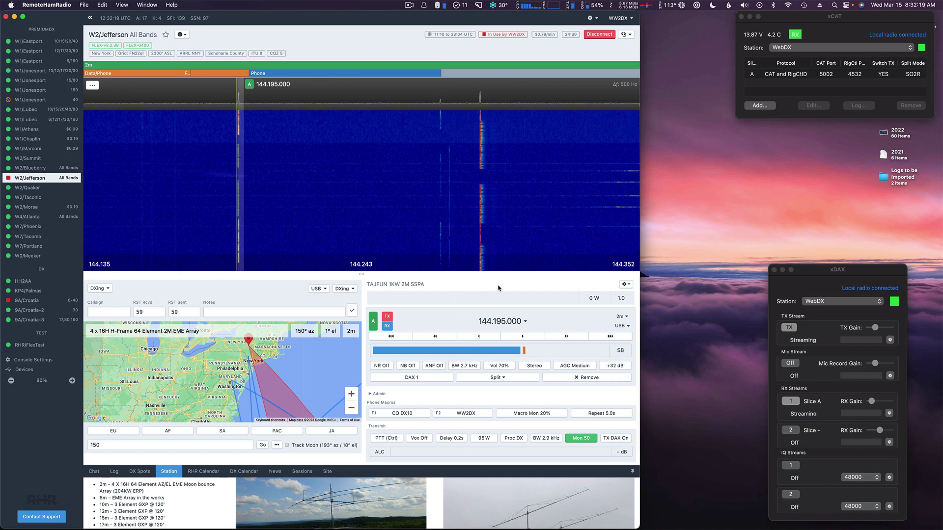